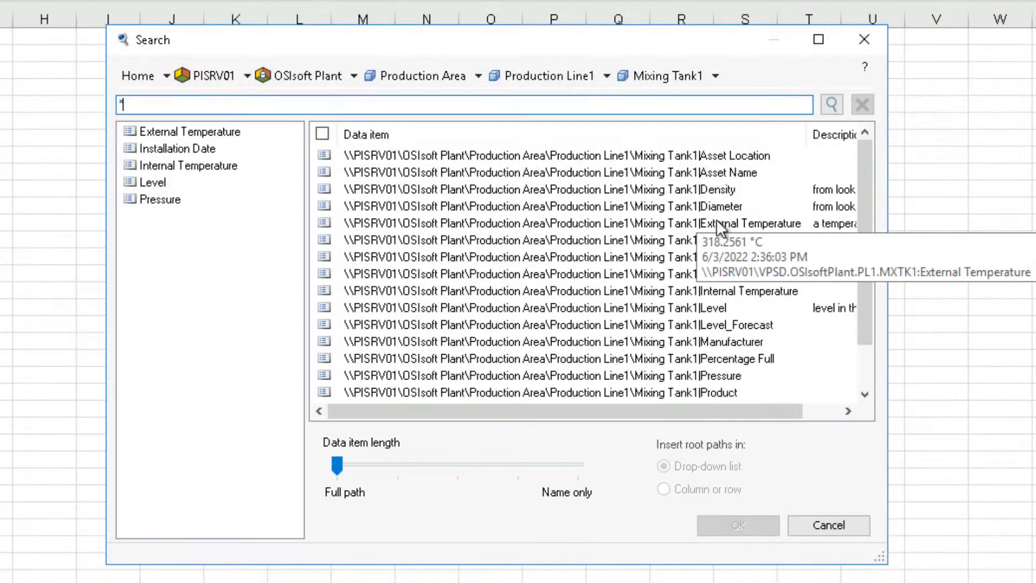
Multi-select the Mixing Tank1 rows External Temperature, Internal Temperature, Flow Rate and Level in the search results
click(717, 219)
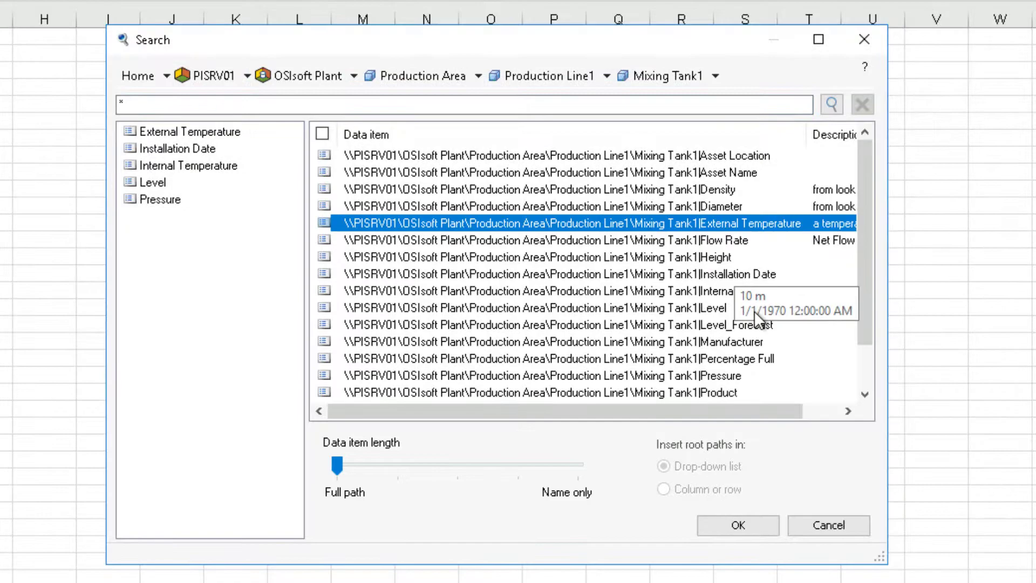
ctrl+click(753, 291)
ctrl+click(730, 243)
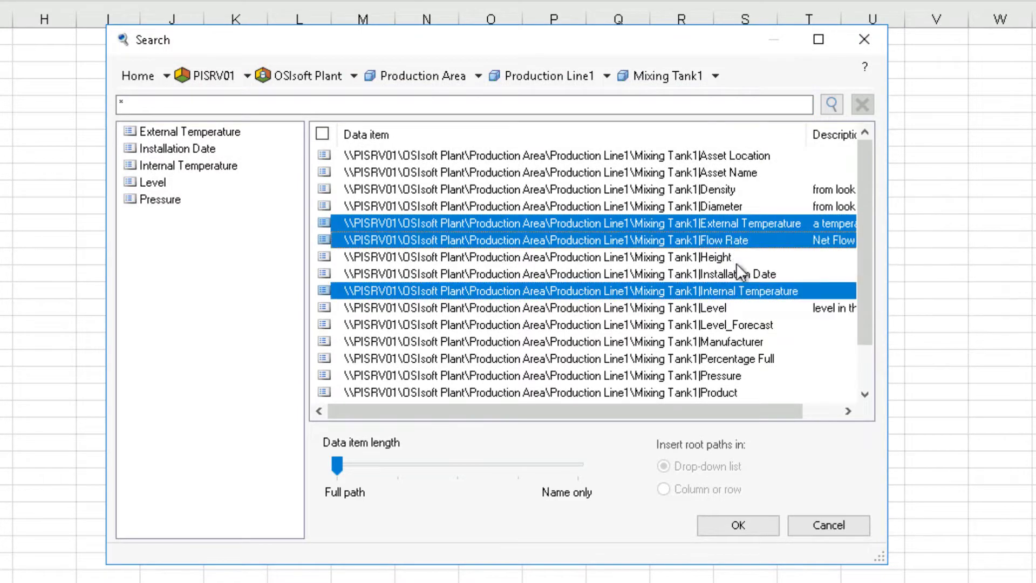
ctrl+click(739, 308)
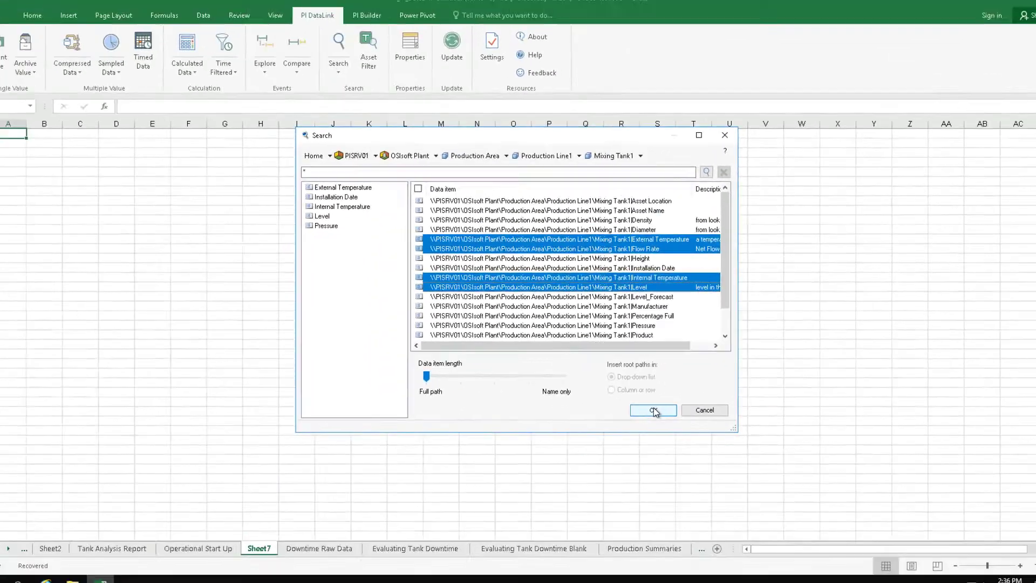
Insert the four paths into A10:A13, autofit column A, and add timestamped current values in C10:D13
click(653, 410)
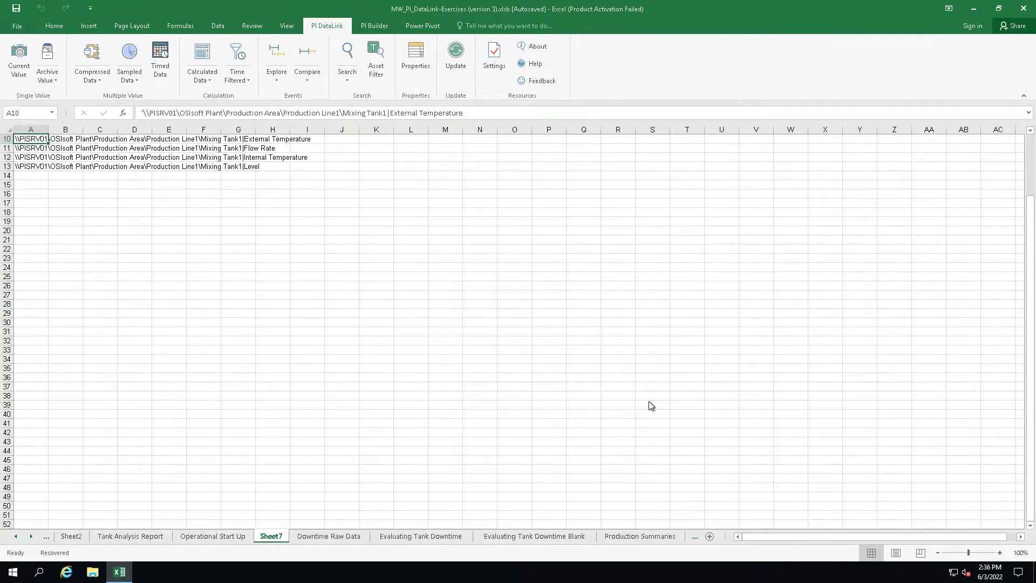
double_click(48, 129)
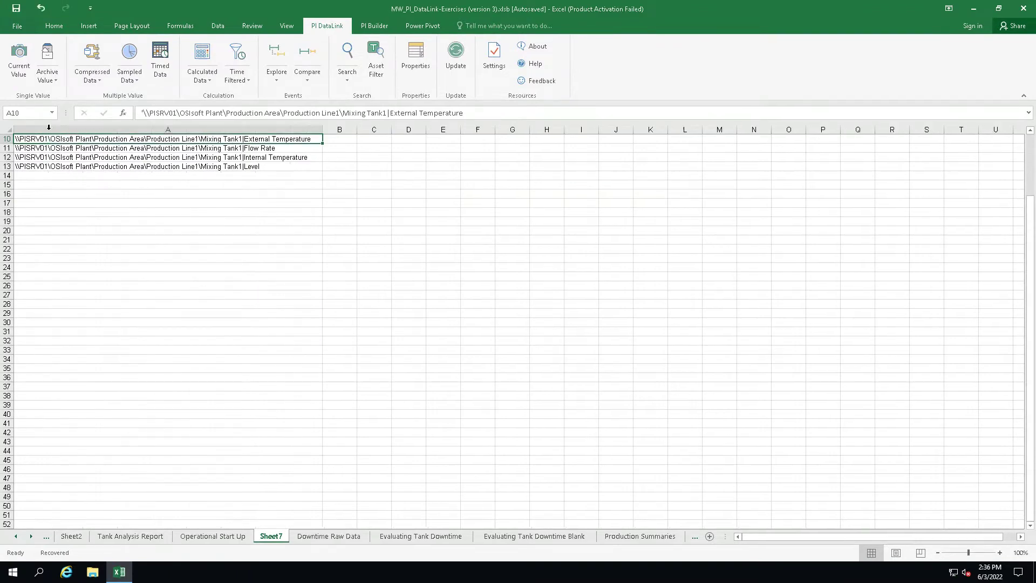
click(362, 142)
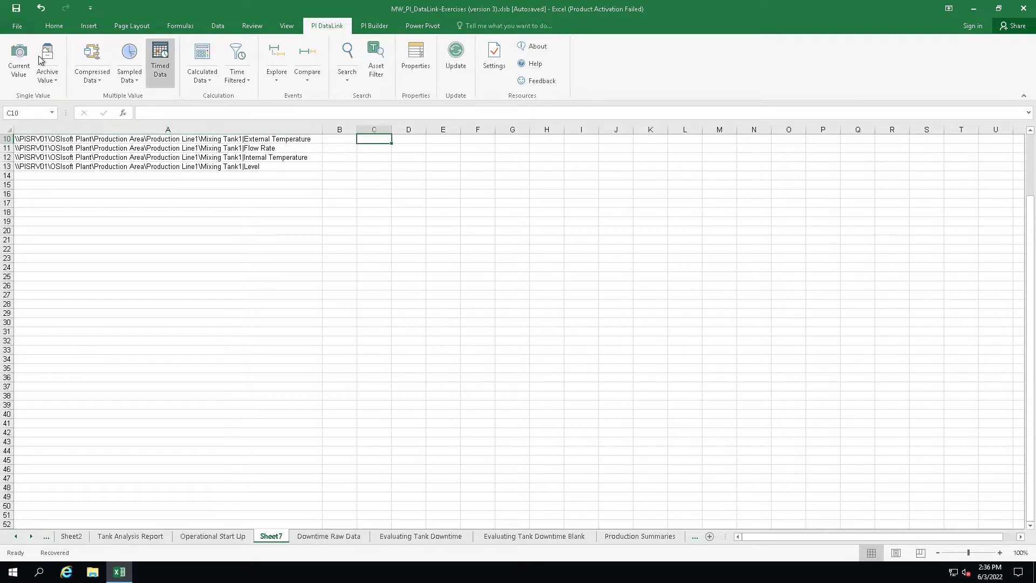
click(18, 55)
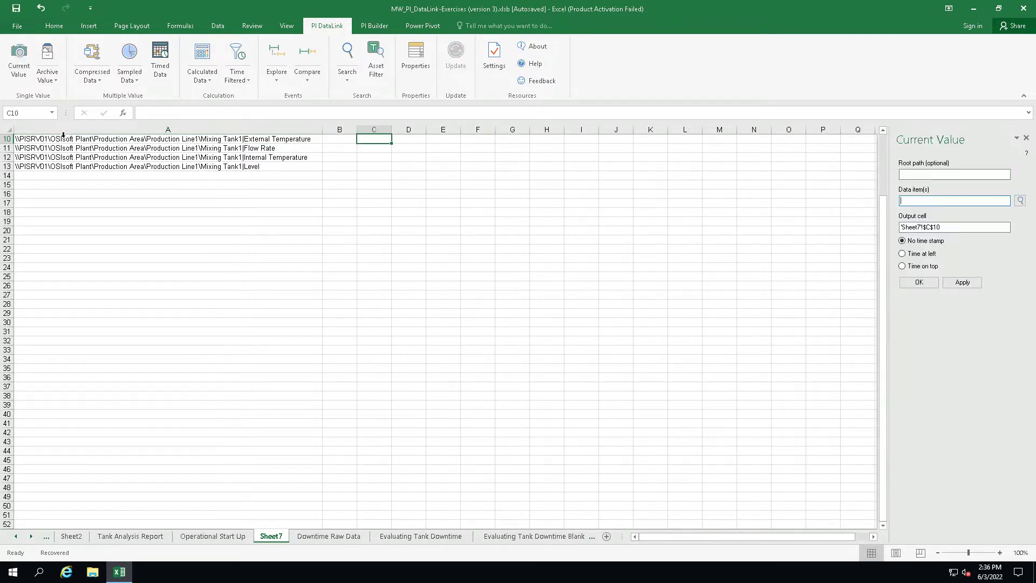
drag(63, 140, 63, 167)
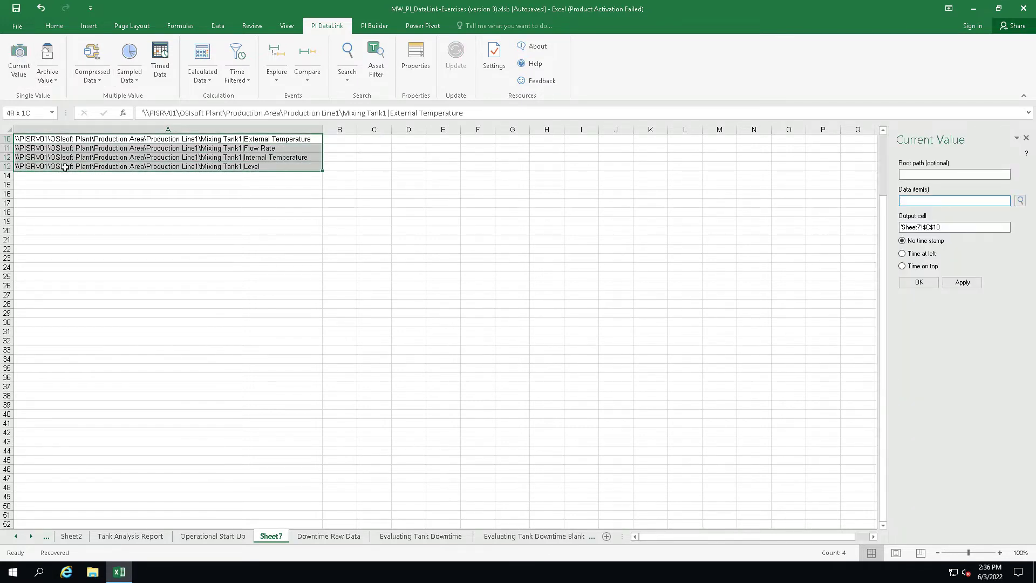
click(919, 257)
click(925, 282)
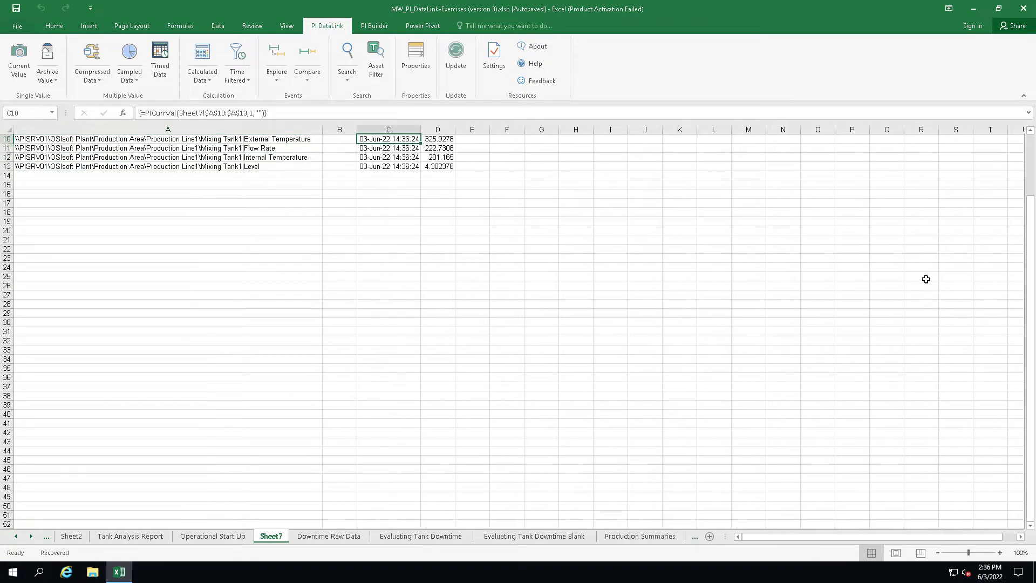
click(133, 187)
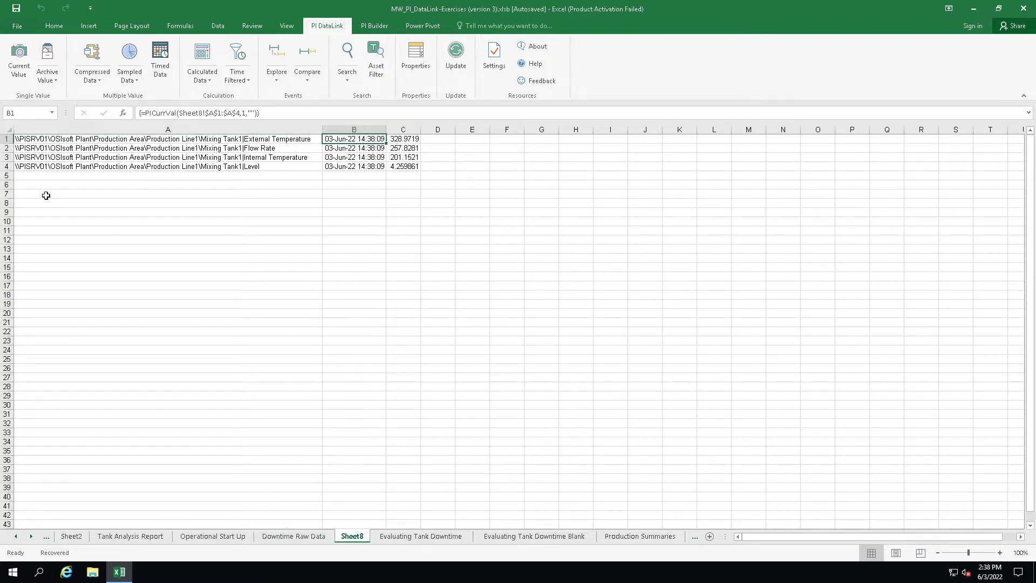
From cell A7, reopen PI Search with data item length set to Name only
click(45, 195)
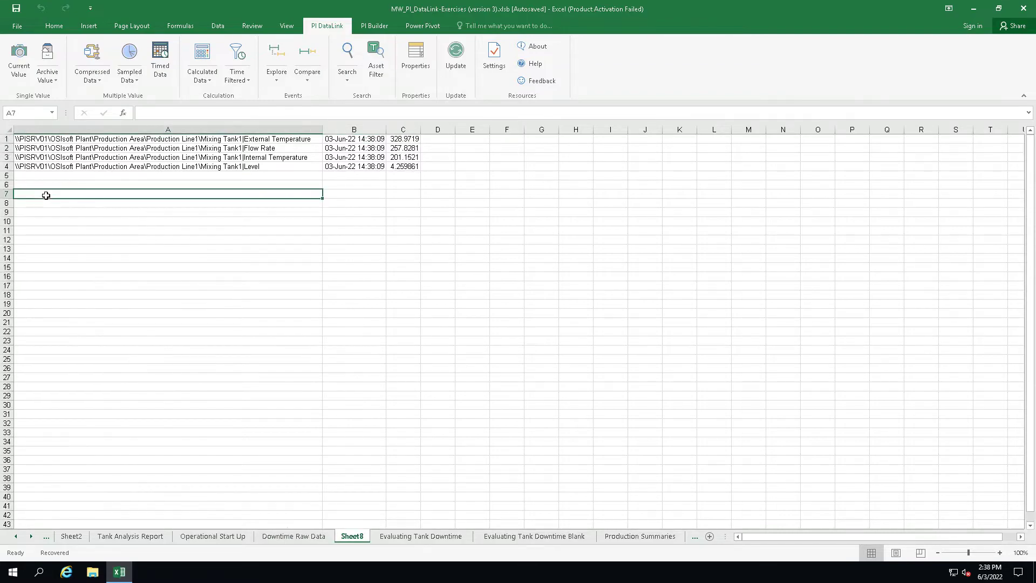
click(346, 59)
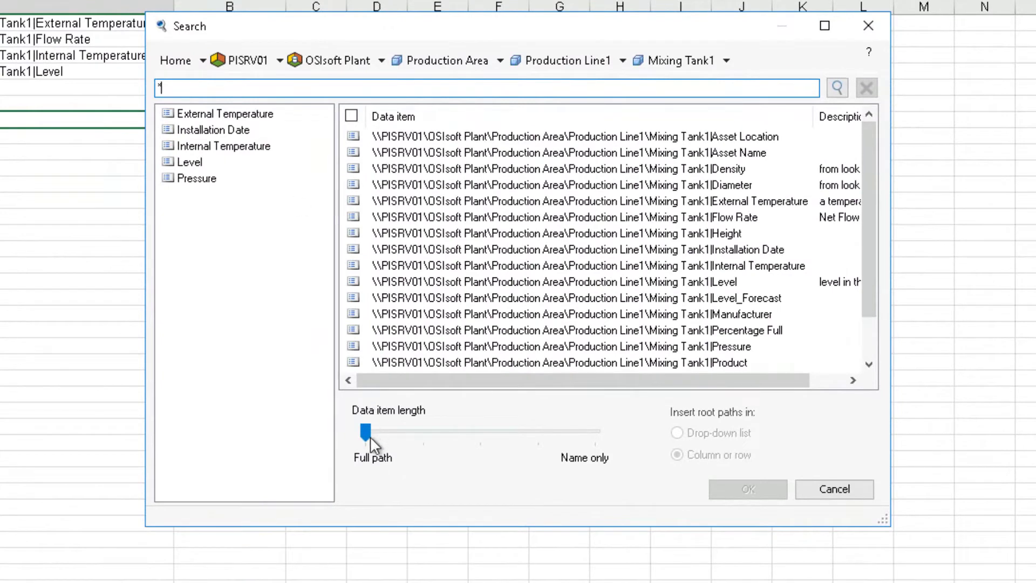
drag(376, 431, 599, 448)
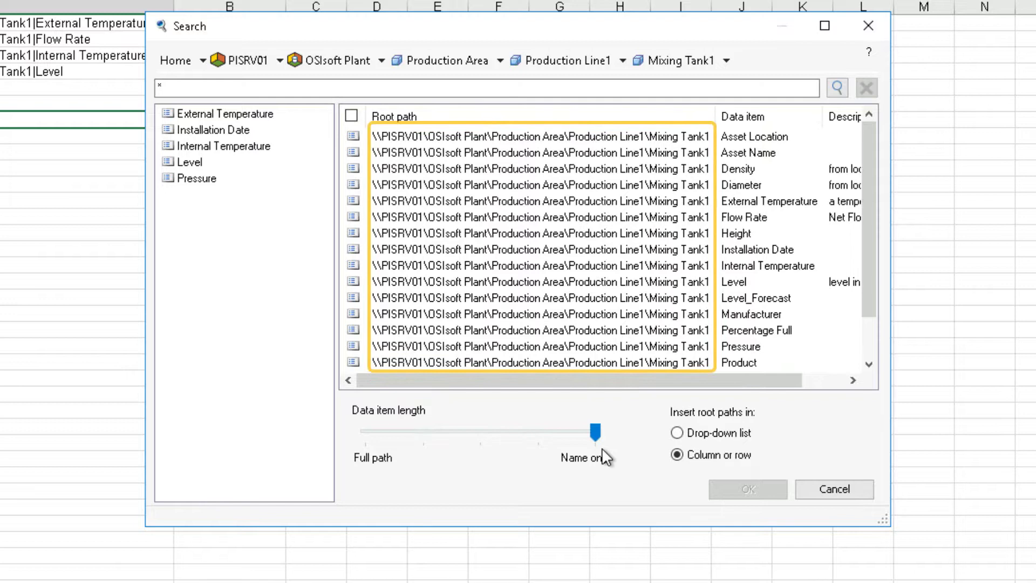
Select the External Temperature, Flow Rate, Internal Temperature and Level attributes
mouse_move(792, 199)
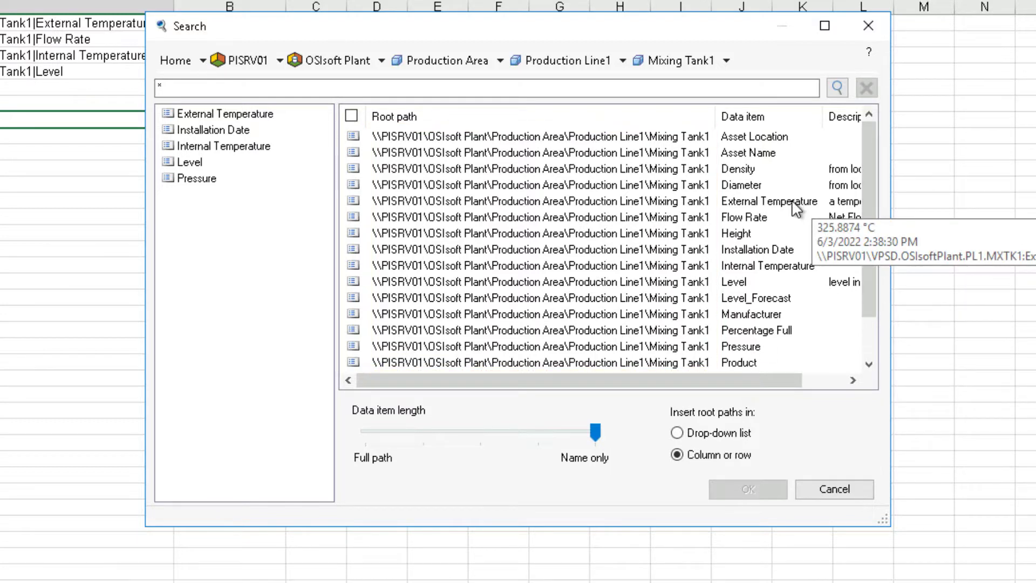
click(791, 201)
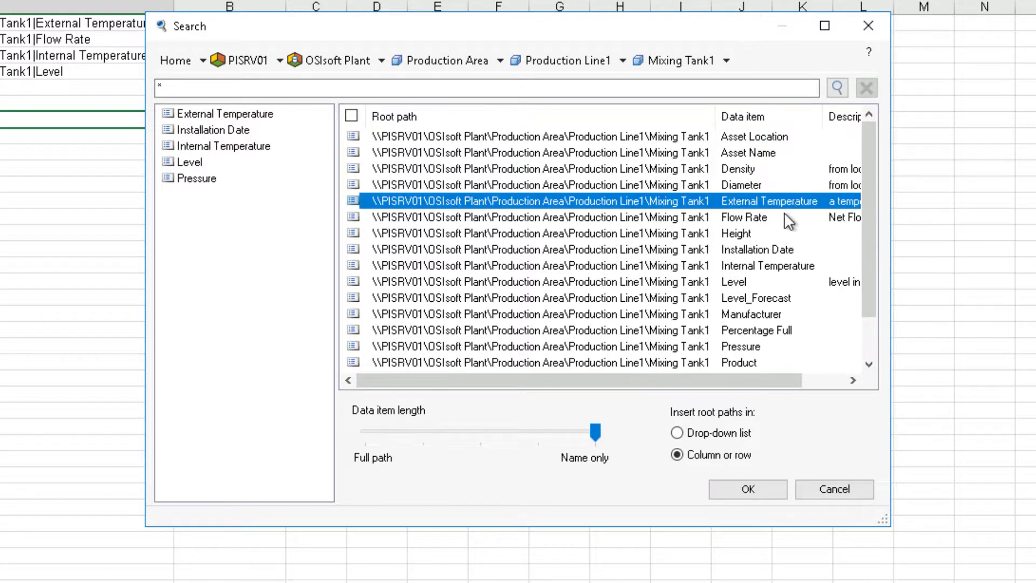
ctrl+click(781, 217)
ctrl+click(775, 265)
ctrl+click(761, 286)
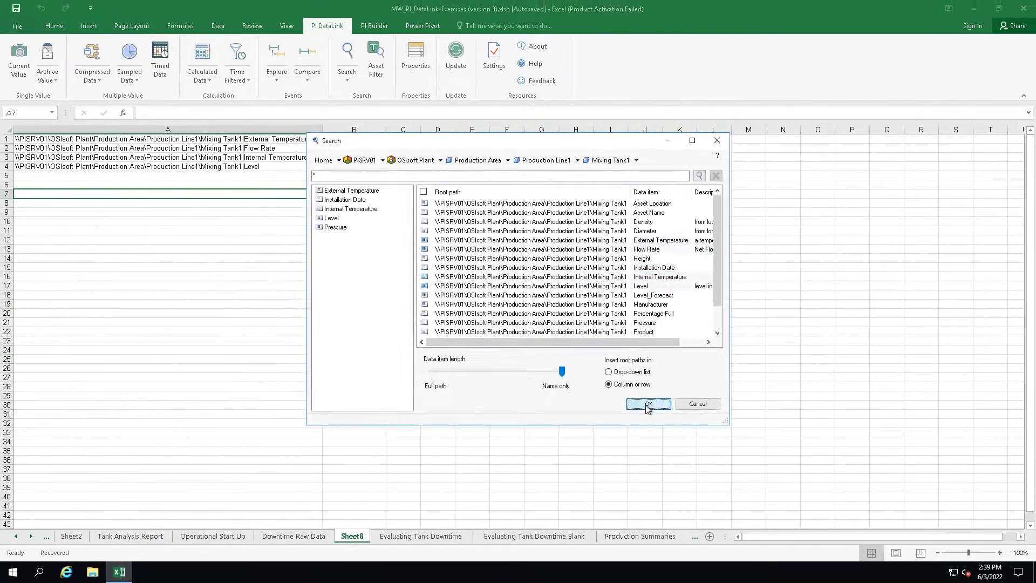
Insert paths and names into A7:B10, add timestamped current values with root path A7, and clear A8:A10
click(748, 489)
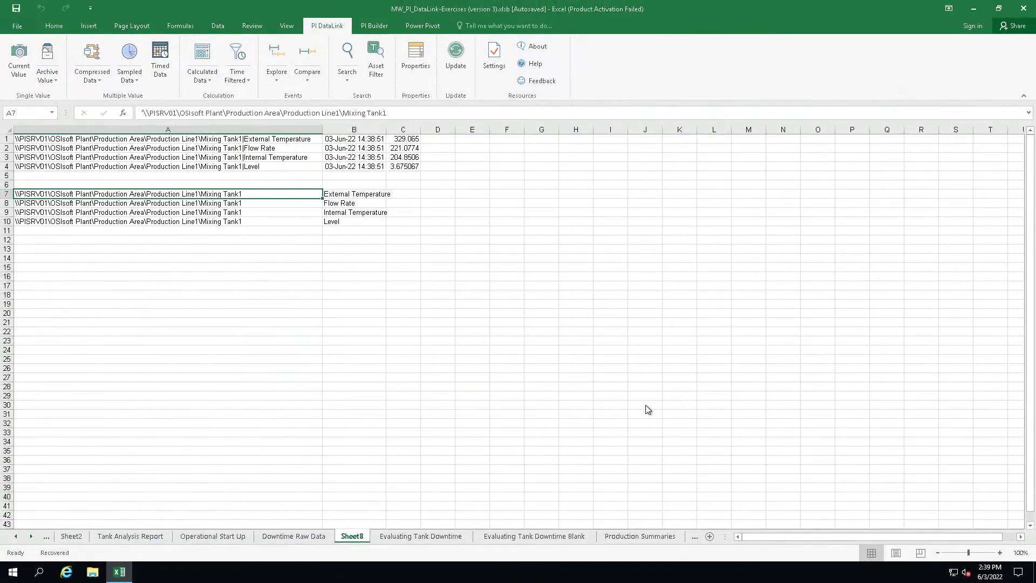
click(411, 194)
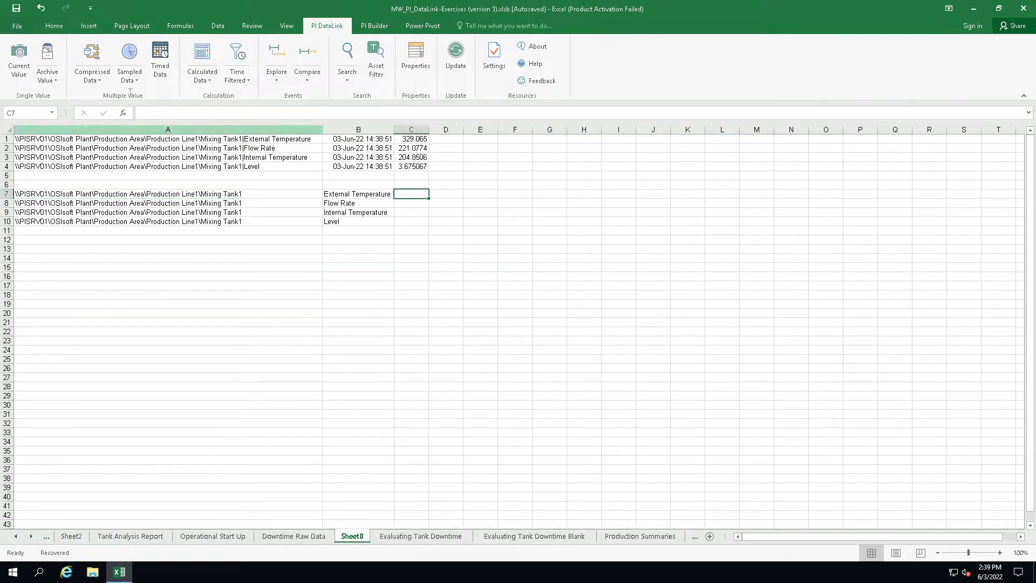
click(18, 54)
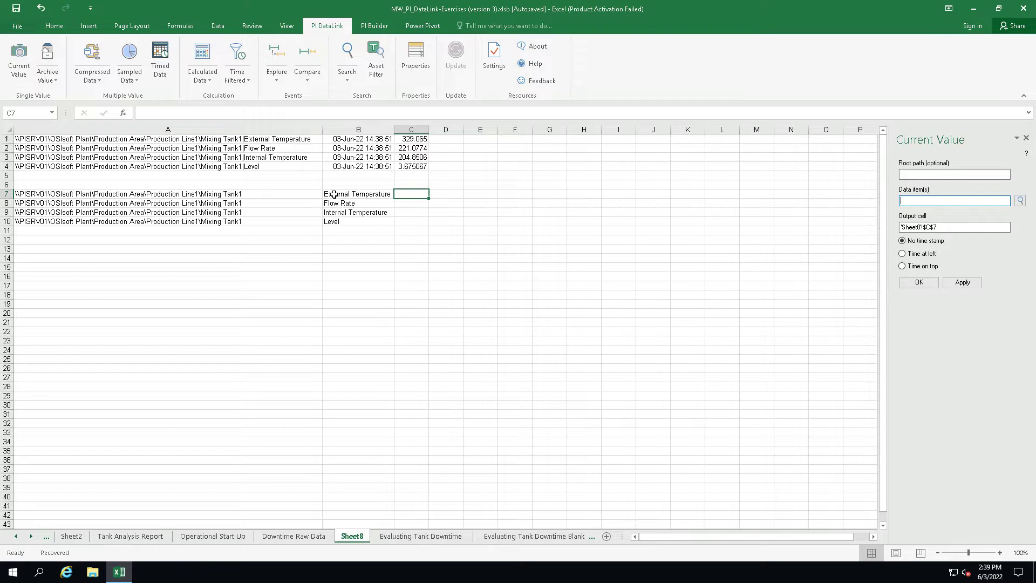
drag(331, 195, 337, 222)
click(947, 174)
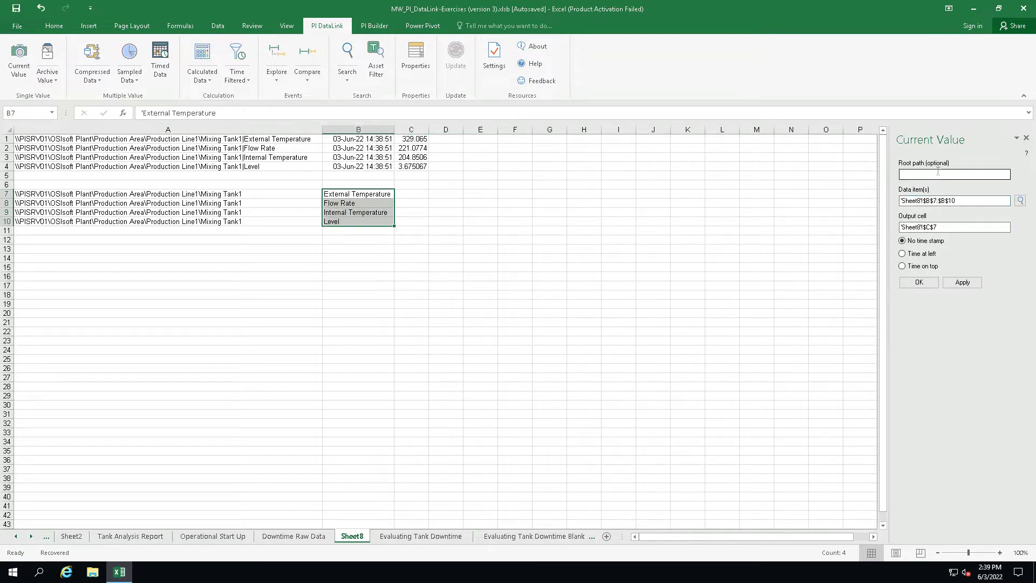
text(\\)
click(265, 195)
click(934, 254)
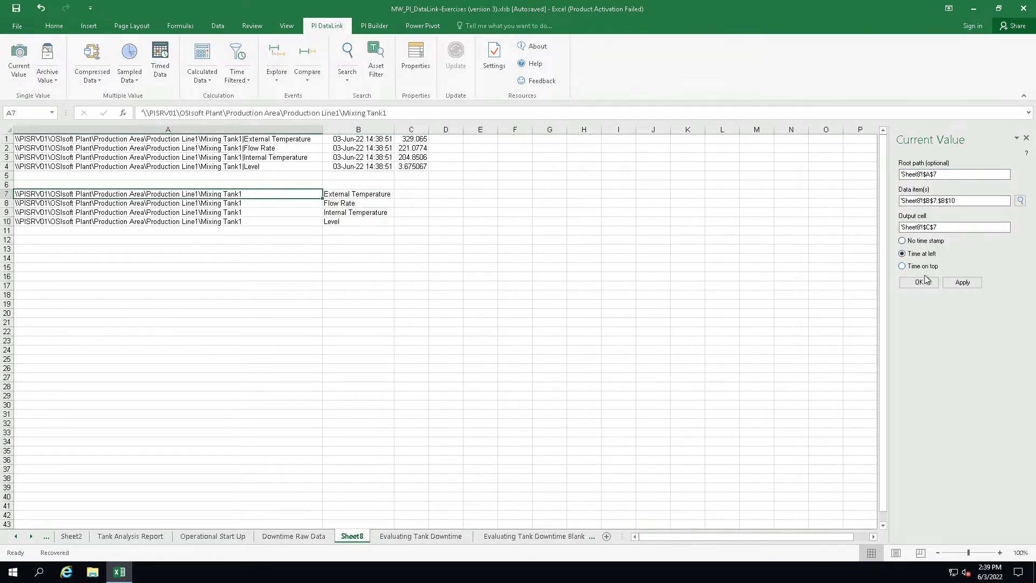
click(919, 283)
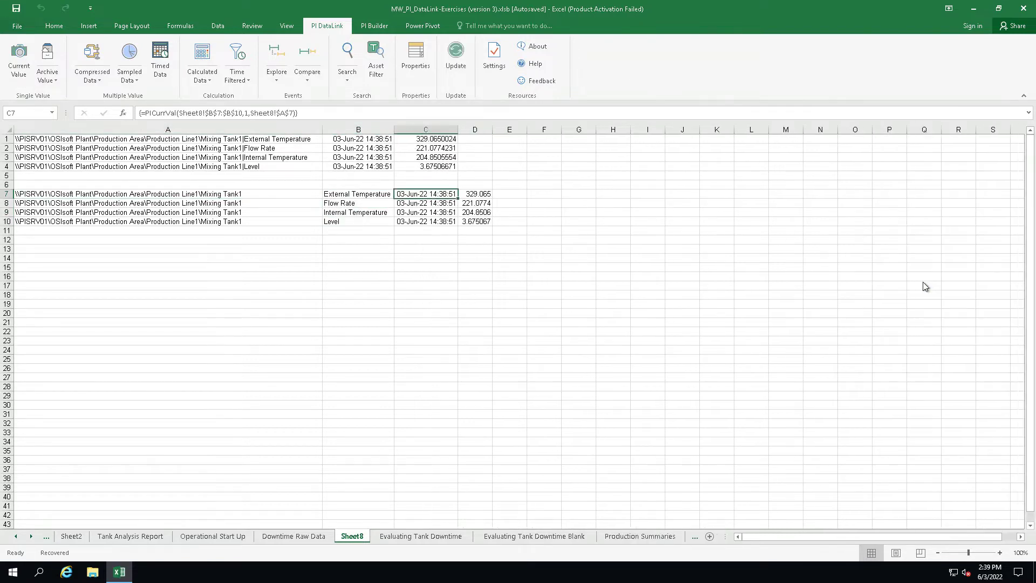
click(235, 205)
drag(234, 216, 235, 222)
key(Delete)
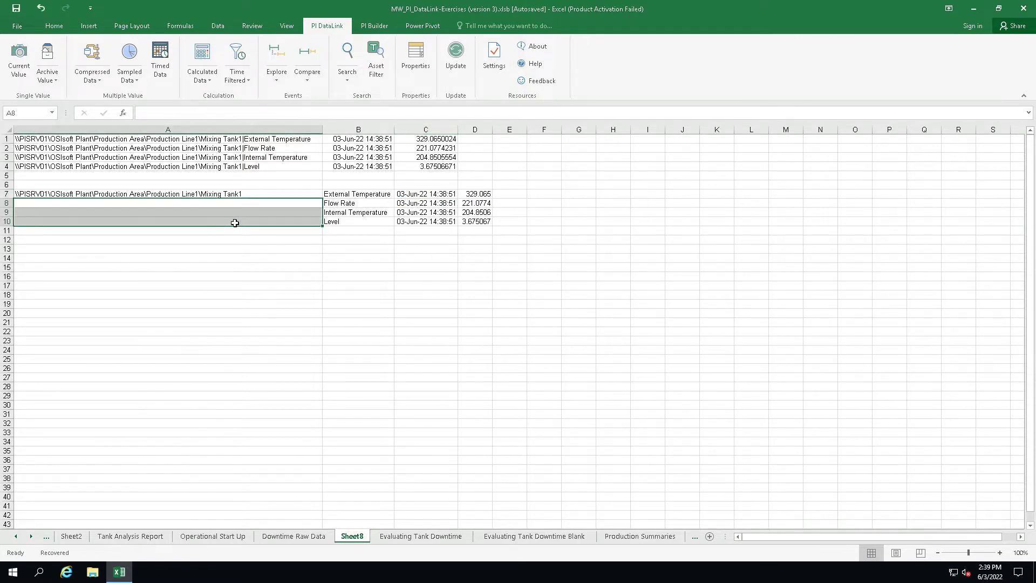
Add bold 'Root path' heading in A6 and 'Data item' in A8, and move B7:B10 to A9:A12
click(229, 185)
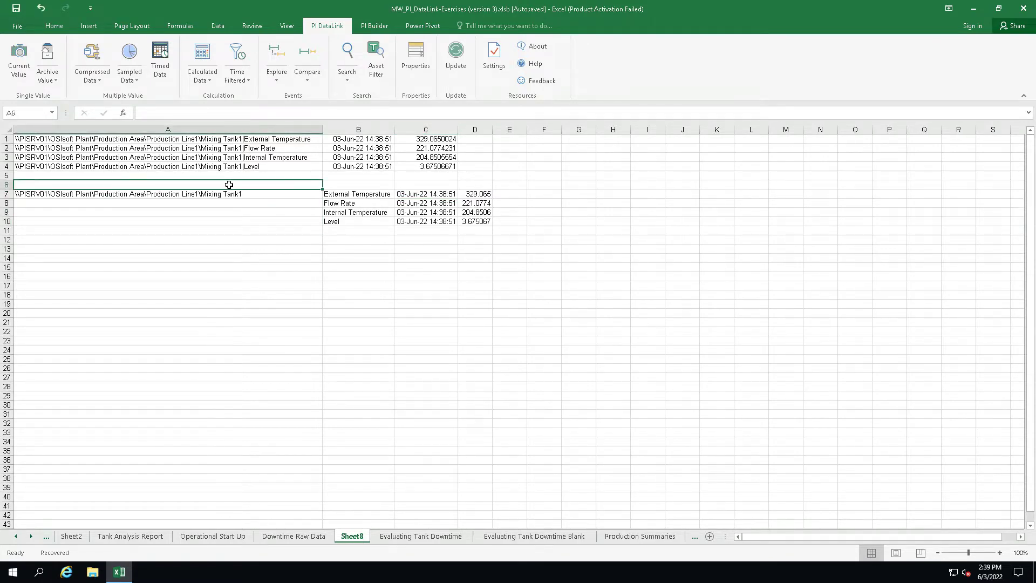
text(Ro)
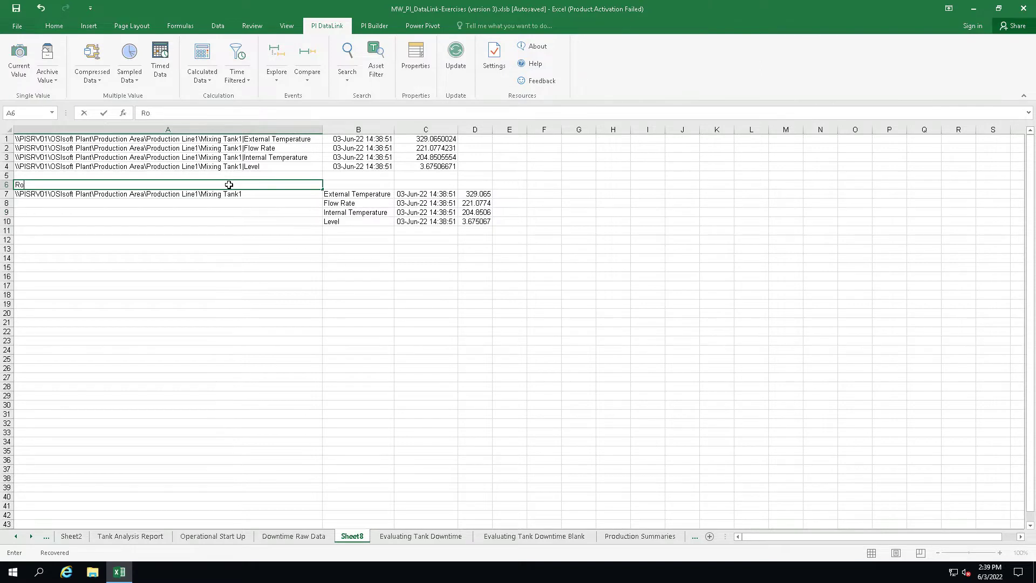
text(tot path)
key(F2)
key(ctrl+b)
click(56, 205)
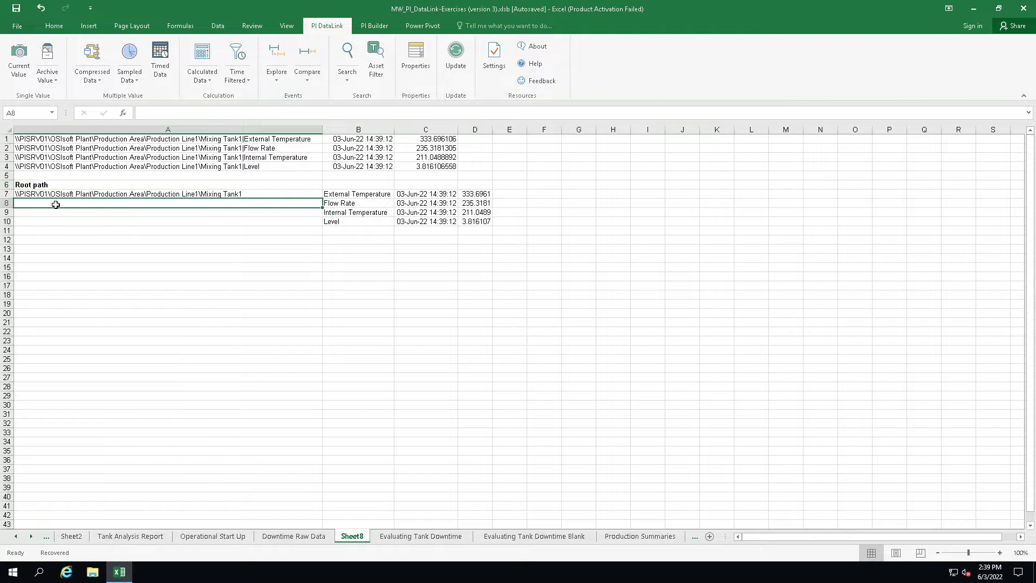
text(Data item)
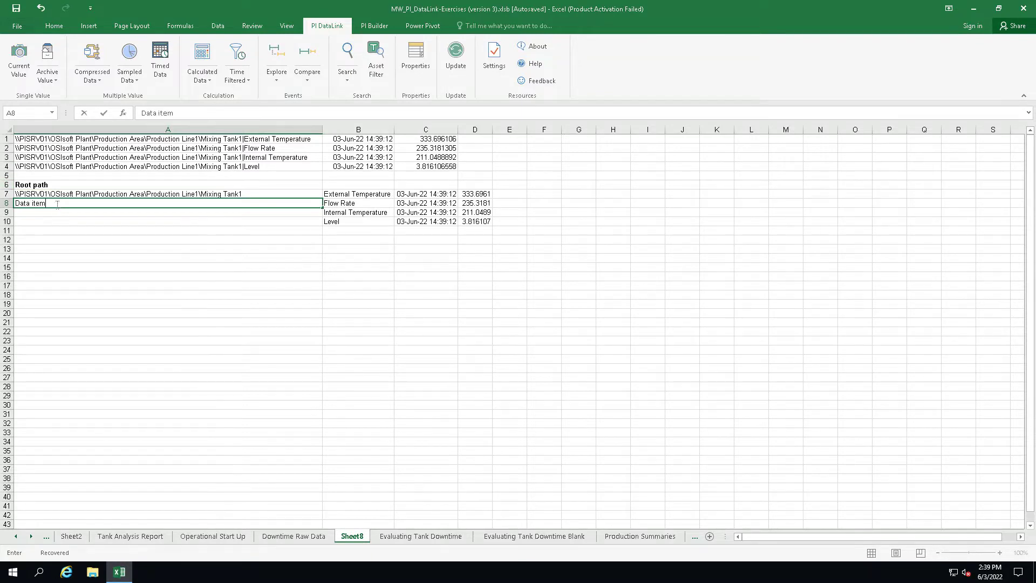
drag(56, 205, 14, 204)
key(ctrl+b)
drag(351, 194, 154, 247)
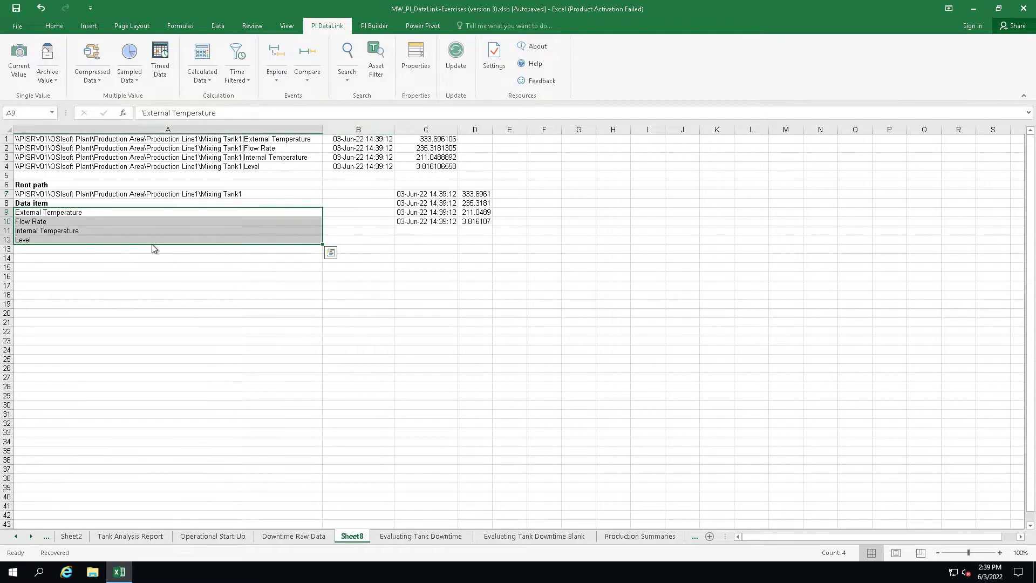
drag(436, 198, 414, 226)
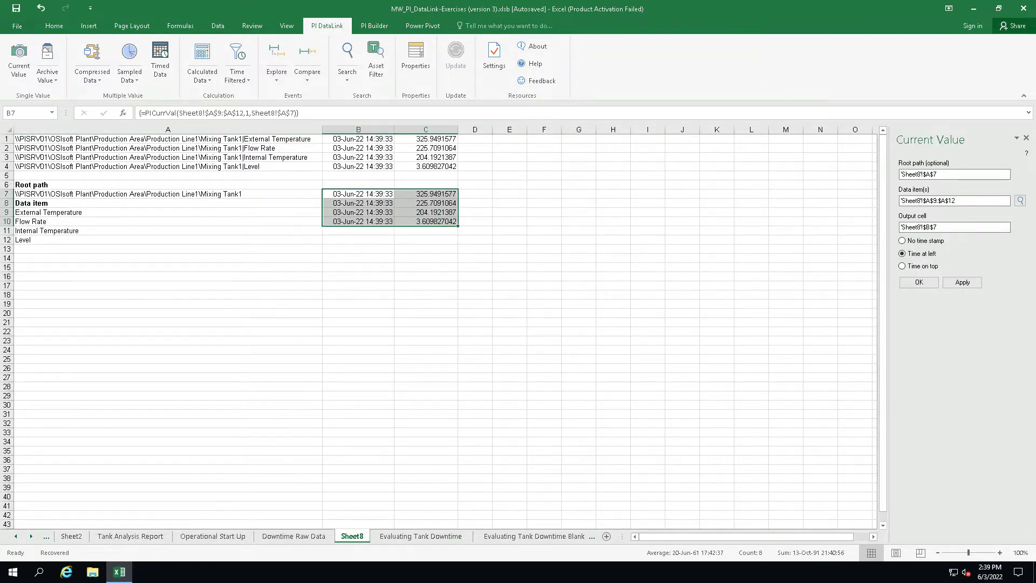
Search Production Area for *ext*temp* and insert all four tanks' root paths as a drop-down list
click(427, 414)
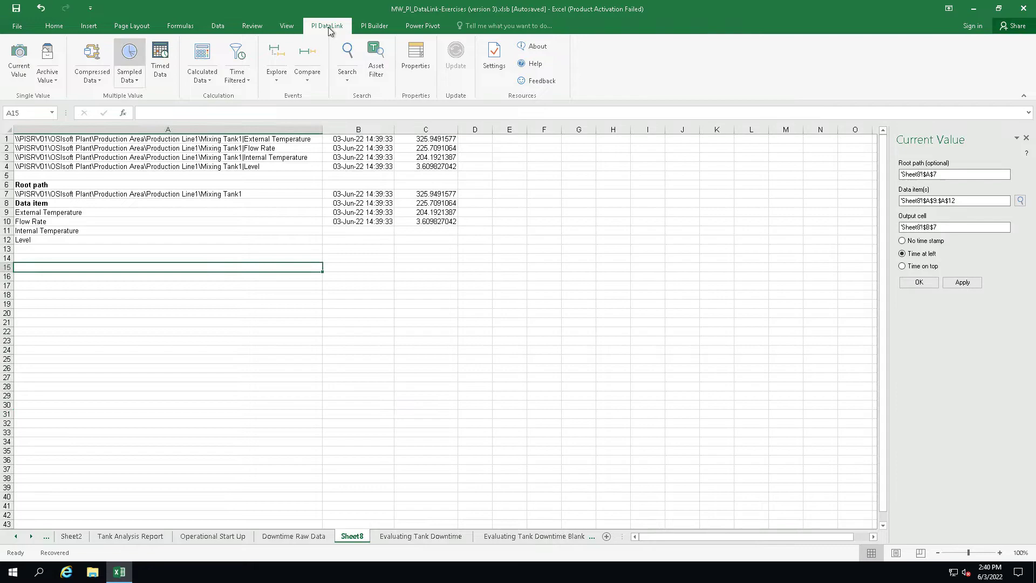
click(348, 54)
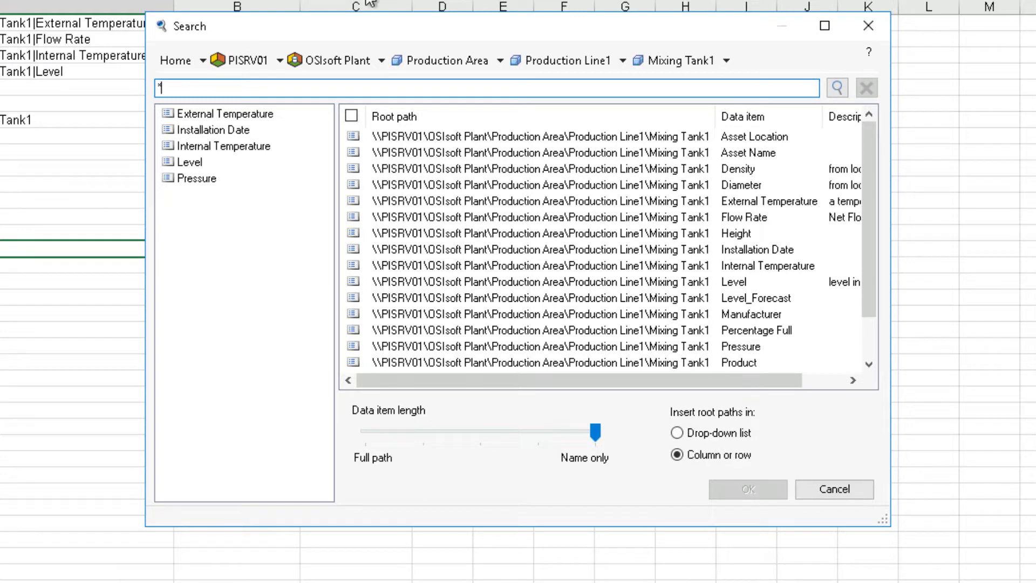
click(414, 63)
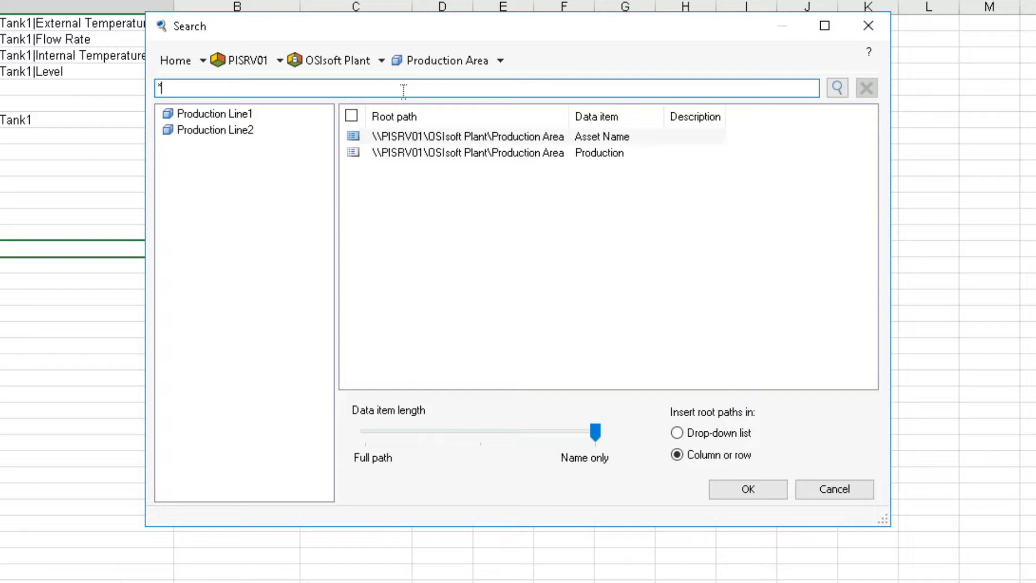
text(ext*temp*)
key(Return)
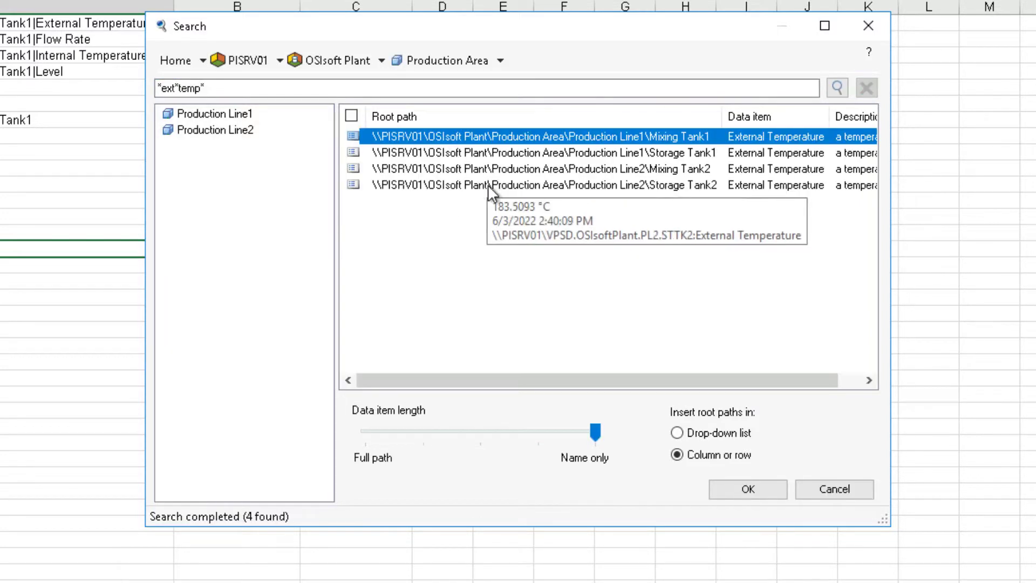
shift+click(488, 185)
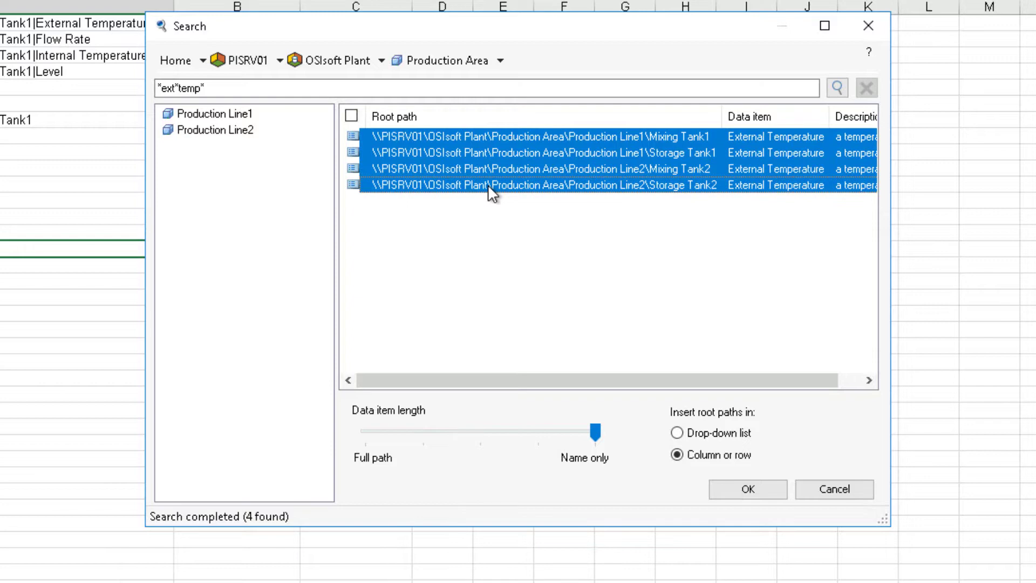
click(735, 440)
click(745, 489)
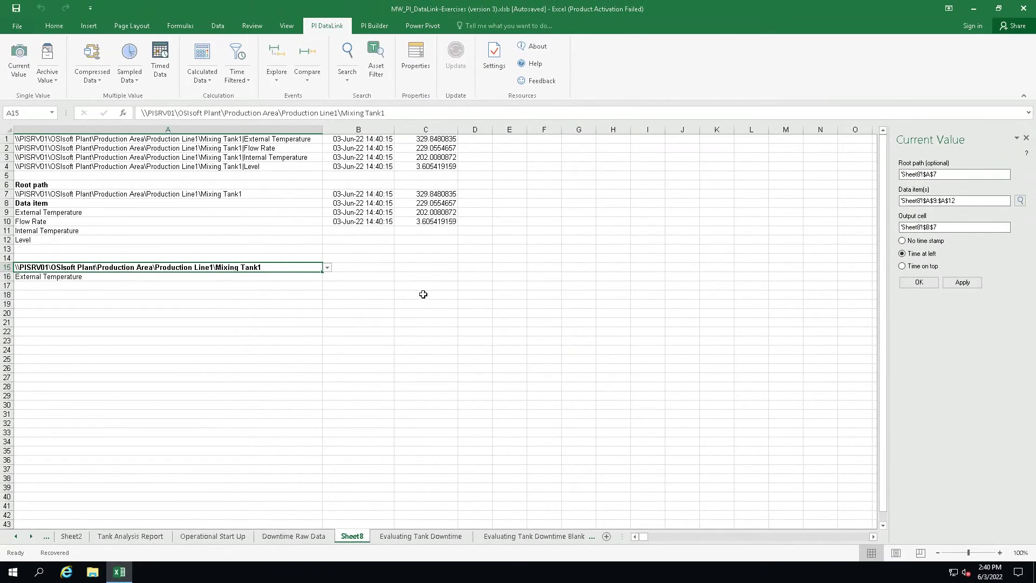
Add a Current Value formula in B15 using root path A15, data item A16, timestamp on the left
click(379, 268)
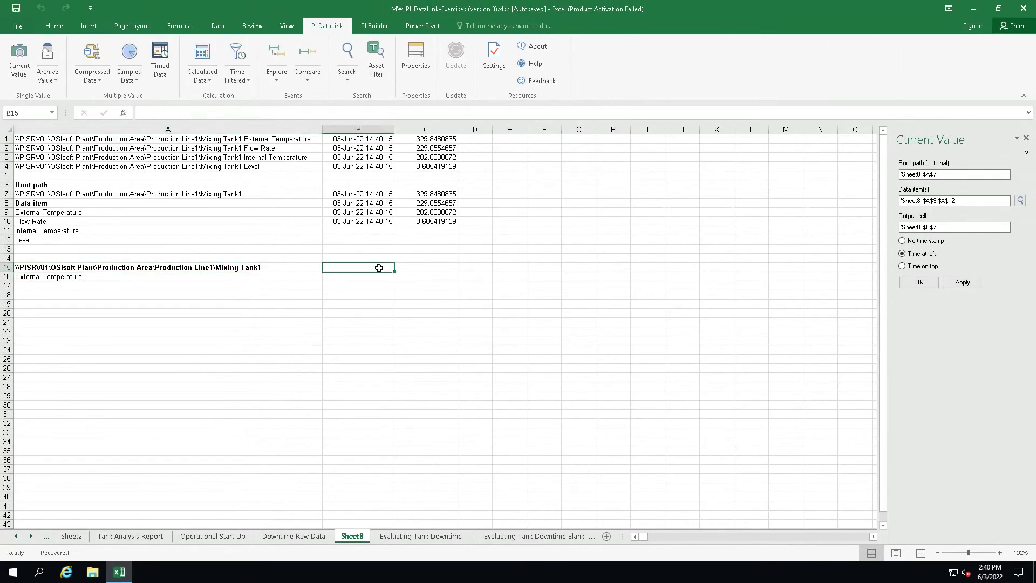
click(18, 63)
click(228, 278)
key(shift+Tab)
text(\\)
click(274, 267)
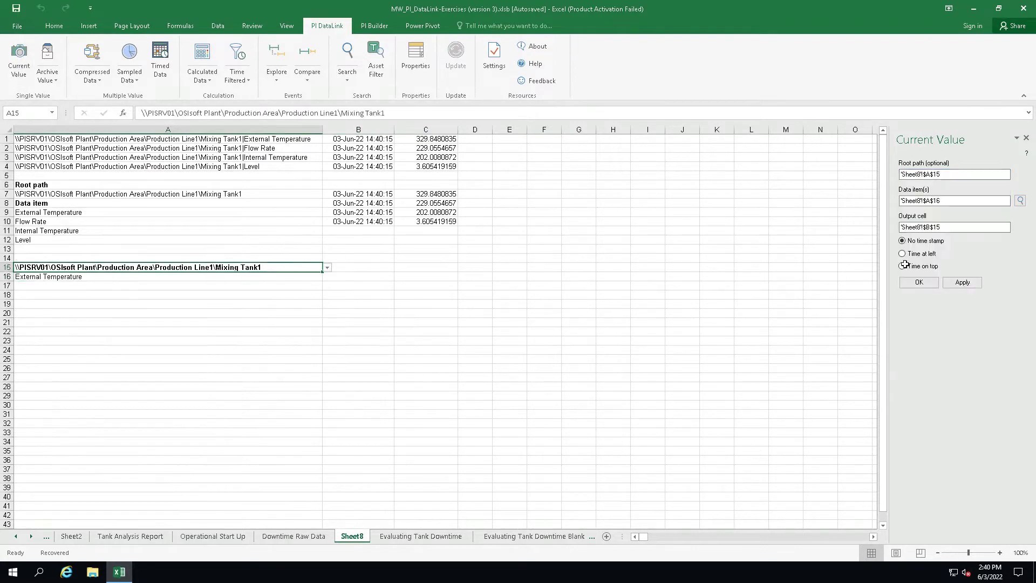
click(926, 260)
click(917, 285)
Switch A15's drop-down to Production Line2 Storage Tank2, showing External Temperature 182.1124268
click(288, 268)
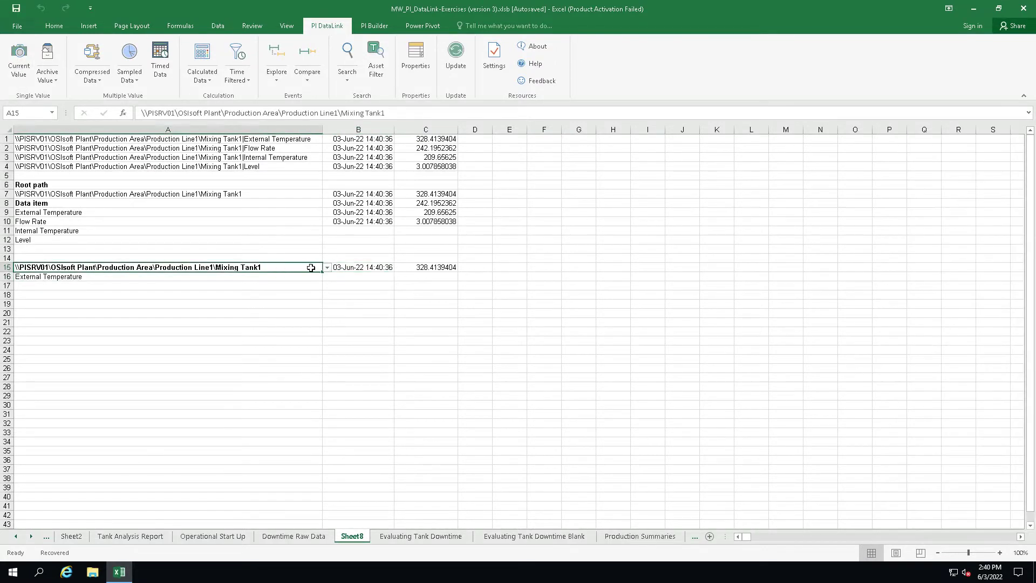
click(327, 267)
click(304, 289)
click(327, 268)
click(278, 296)
click(249, 298)
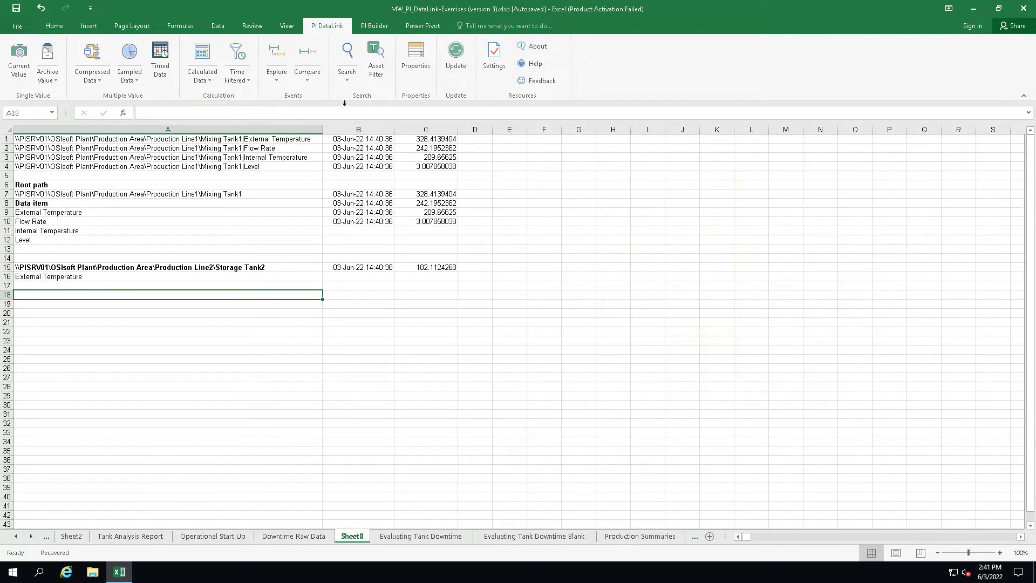
Set an Asset Filter on \PISRV01\OSIsoft Plant for Generic Tank Template with External Temperature > 100
click(380, 72)
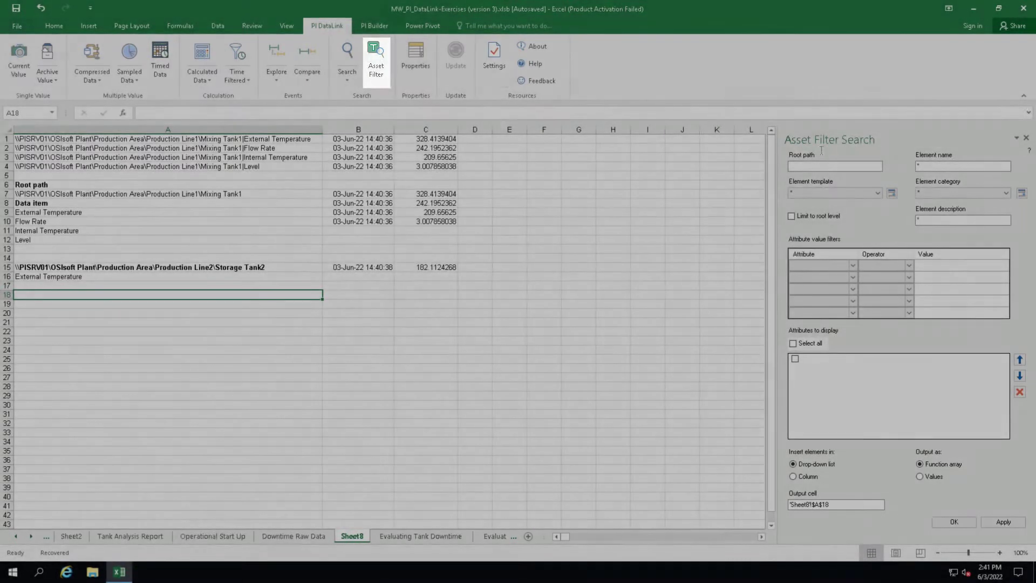
click(850, 167)
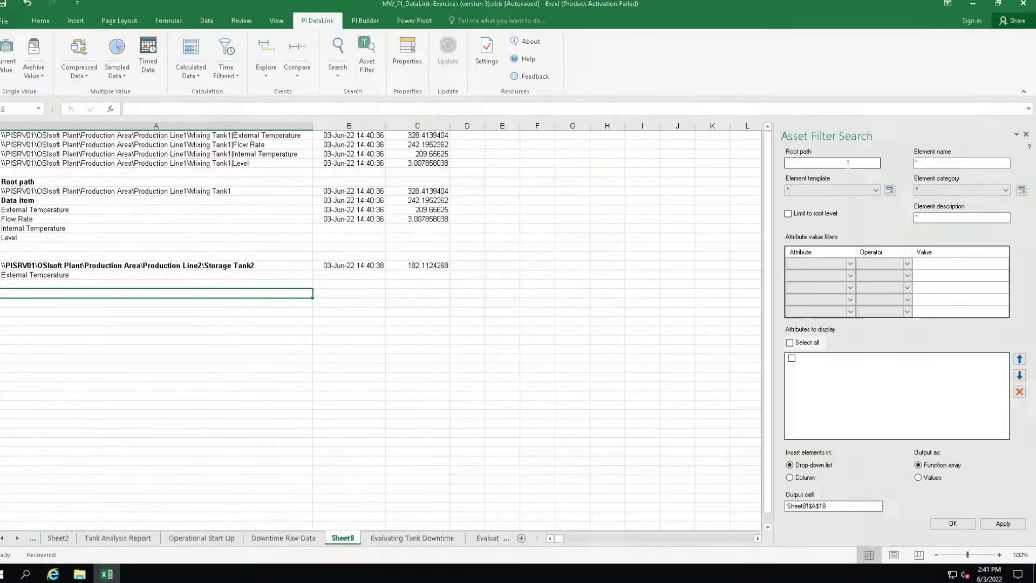
text(\\)
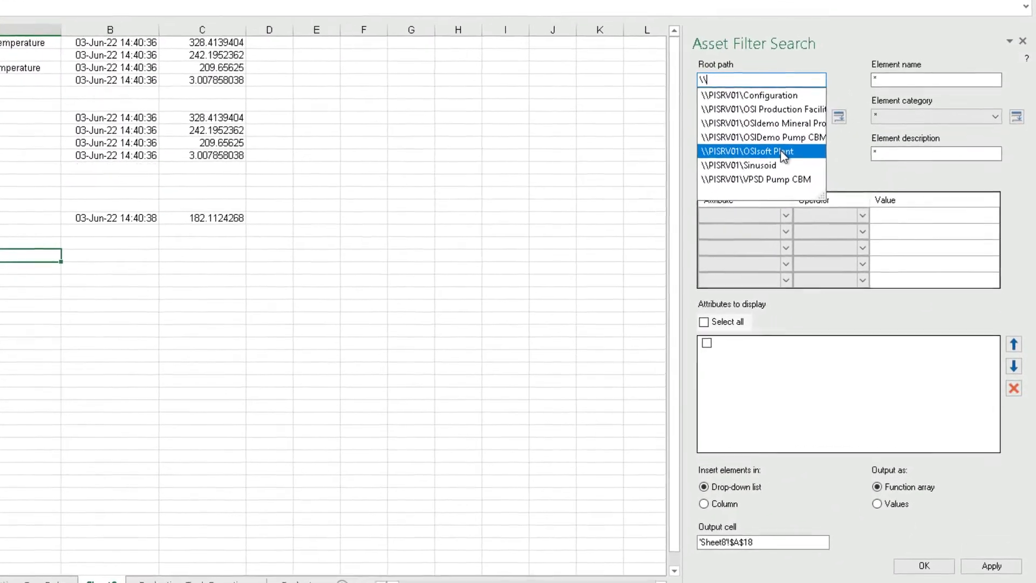
click(784, 156)
click(817, 116)
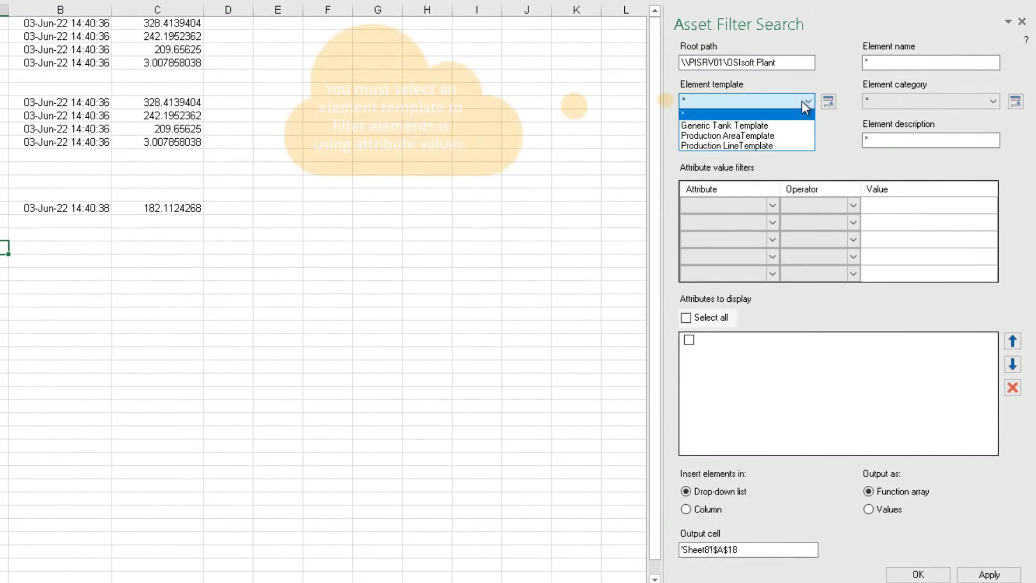
click(724, 125)
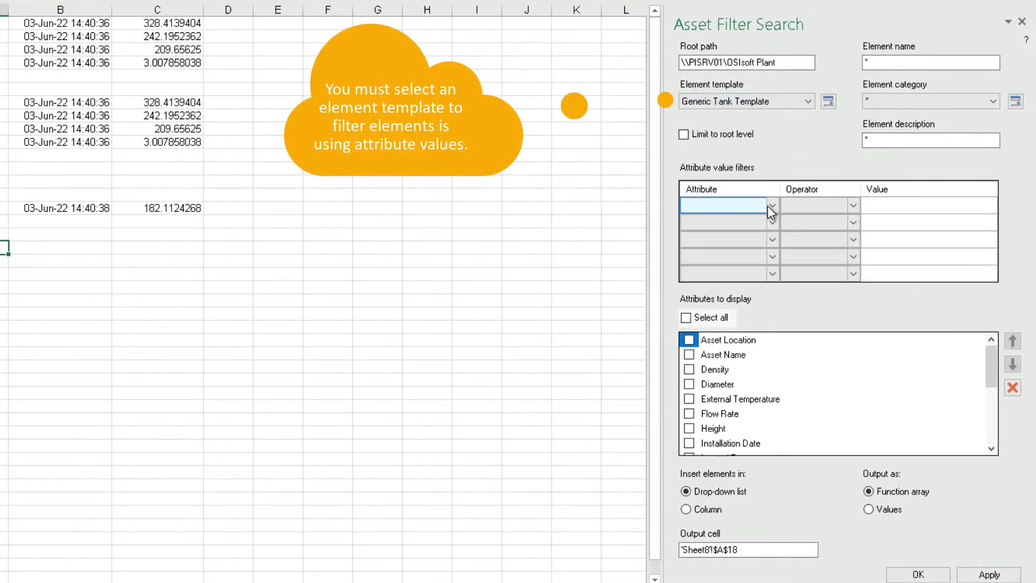
click(769, 205)
click(721, 270)
click(852, 206)
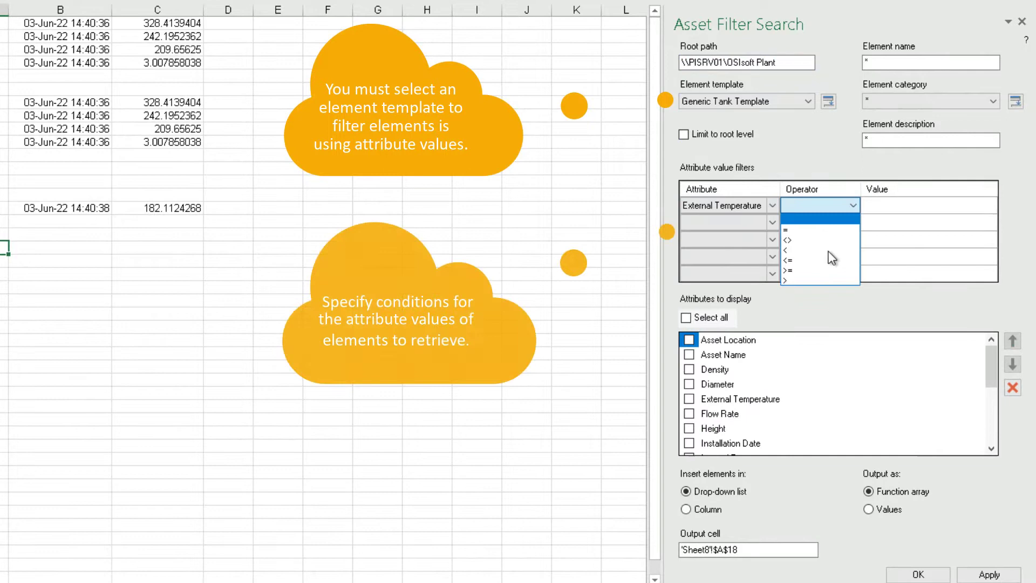
click(809, 279)
click(901, 204)
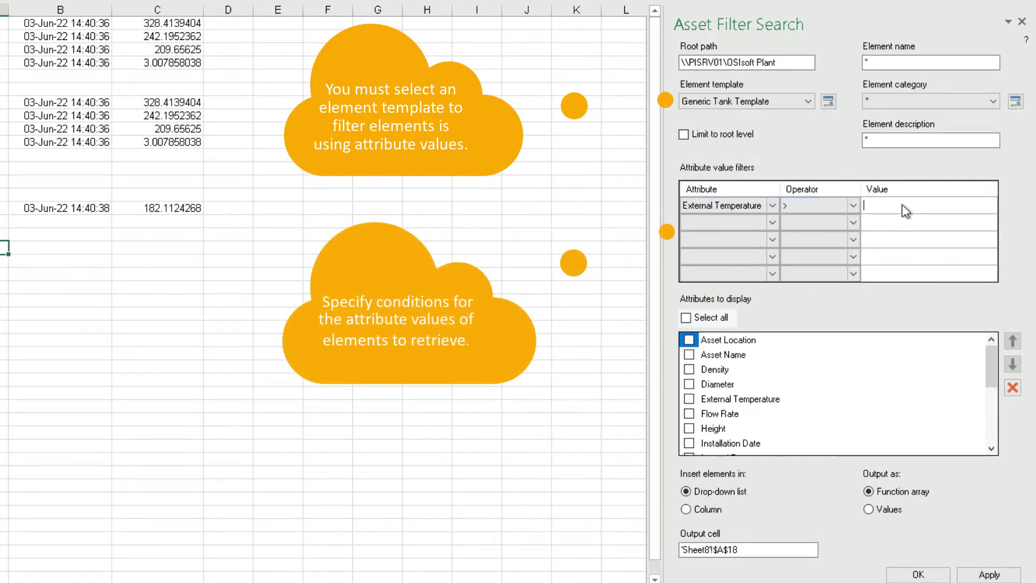
text(100)
Check External Temperature, Flow Rate and Internal Temperature as output attributes and apply the filter
click(689, 399)
click(689, 413)
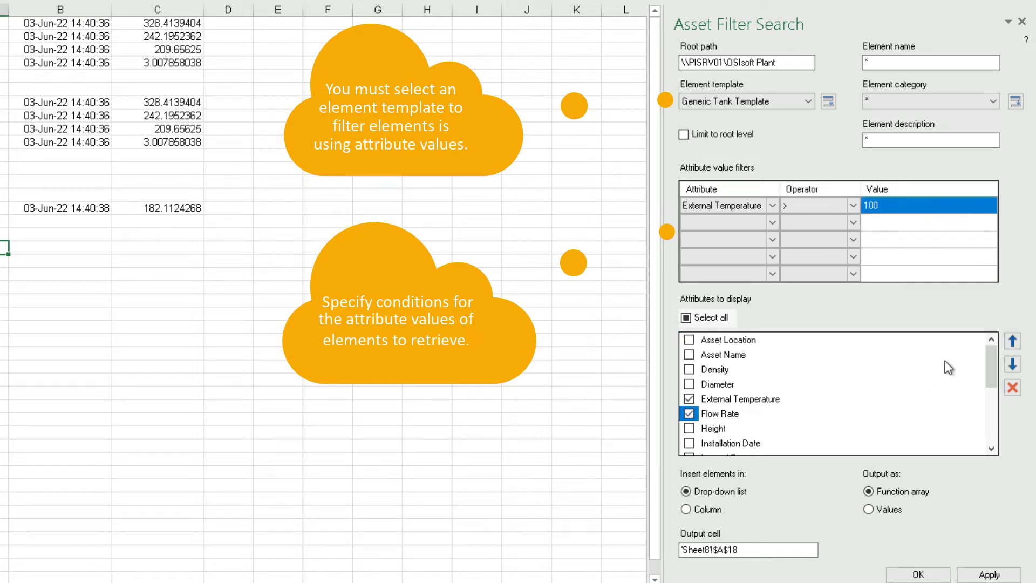
drag(992, 373, 991, 395)
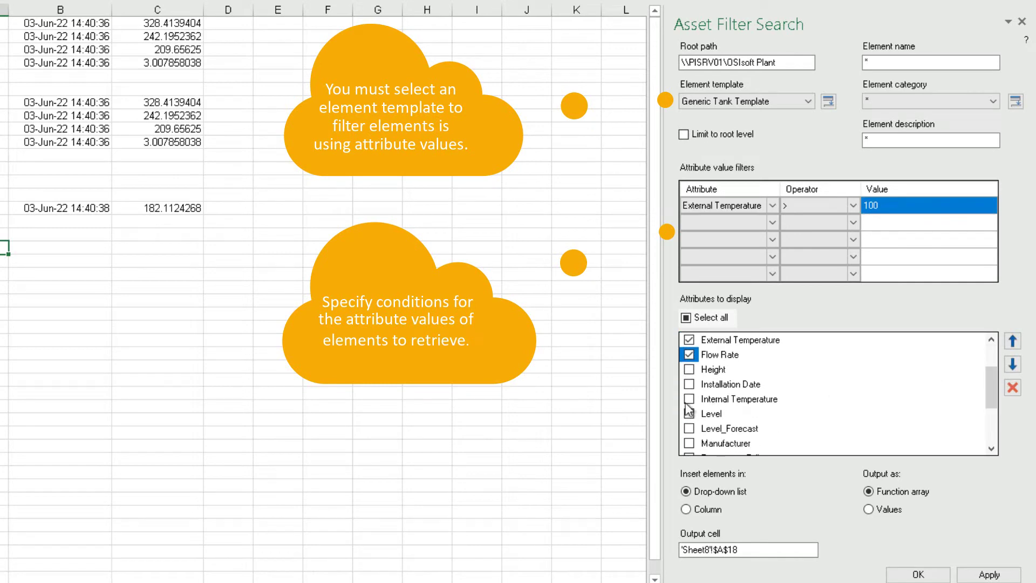
click(689, 399)
click(985, 576)
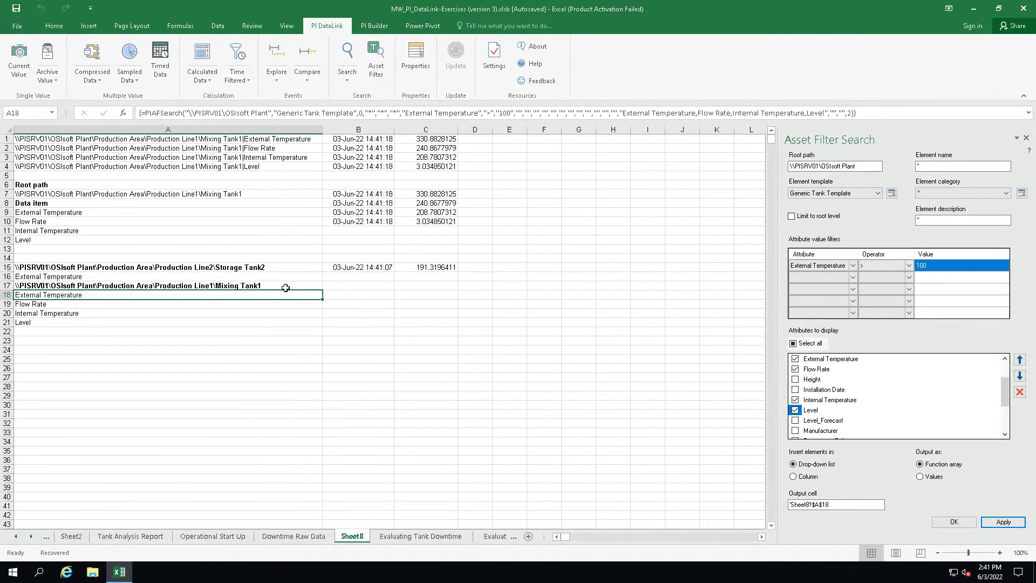
click(33, 240)
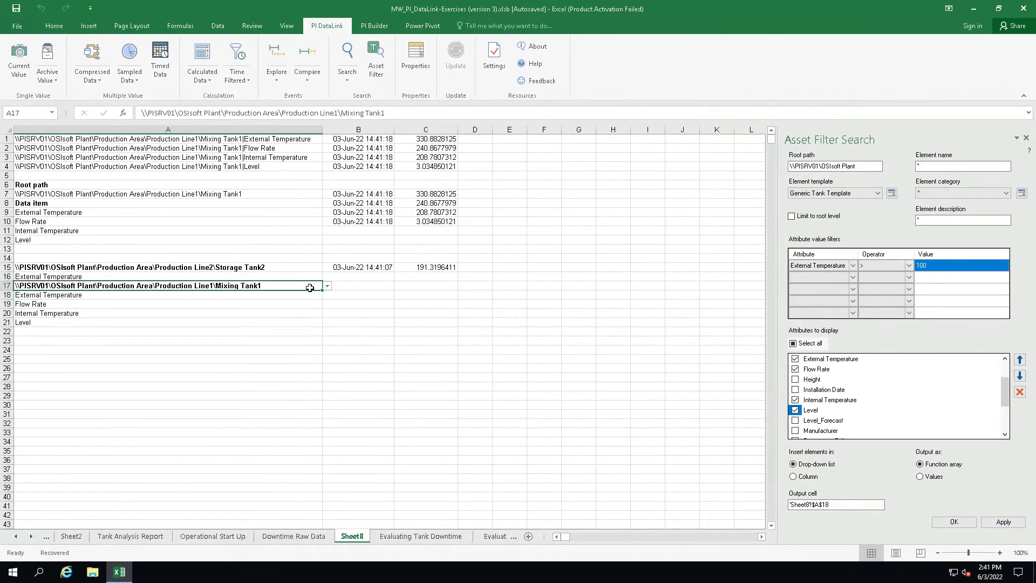
click(328, 287)
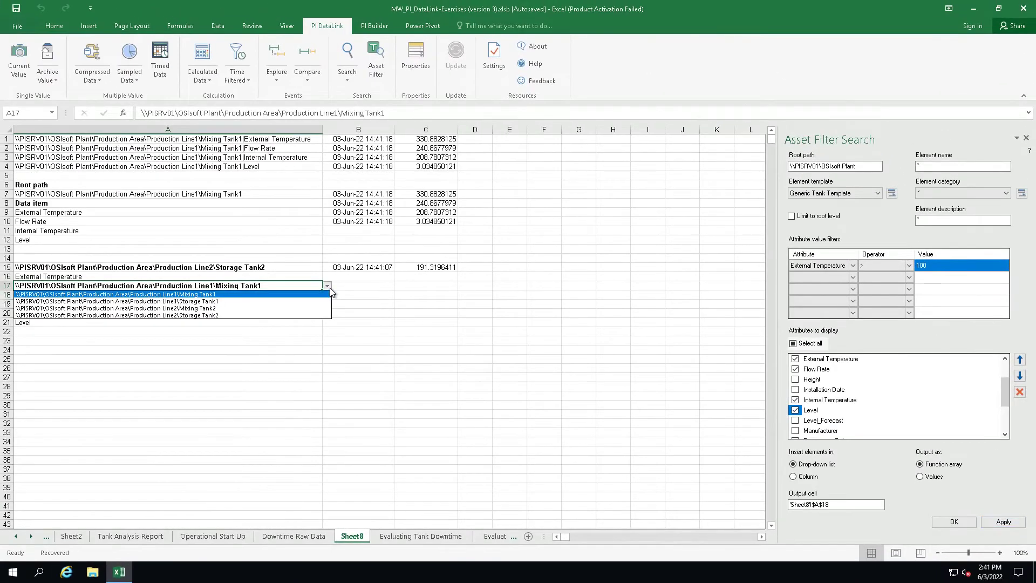
click(312, 316)
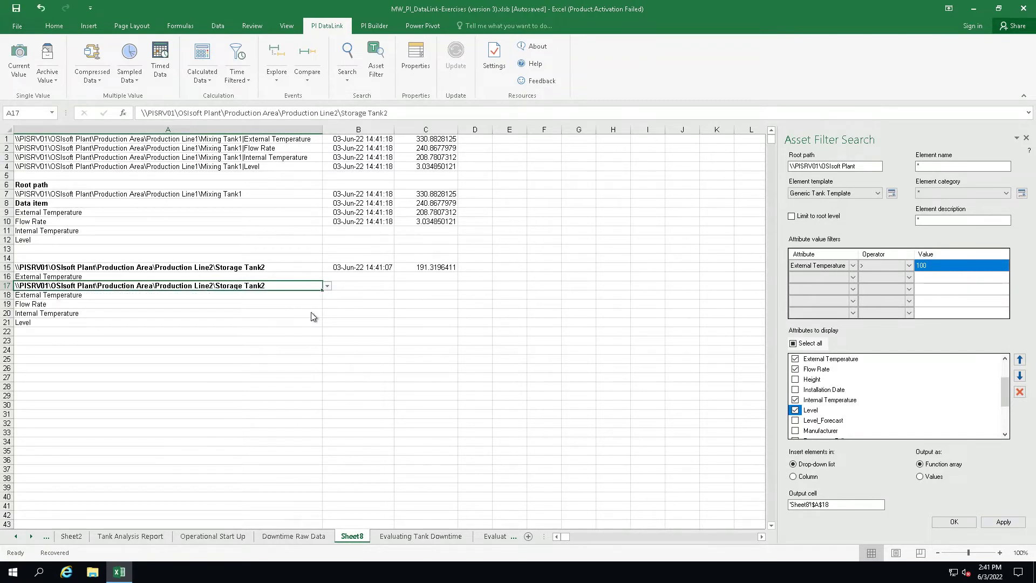
click(328, 286)
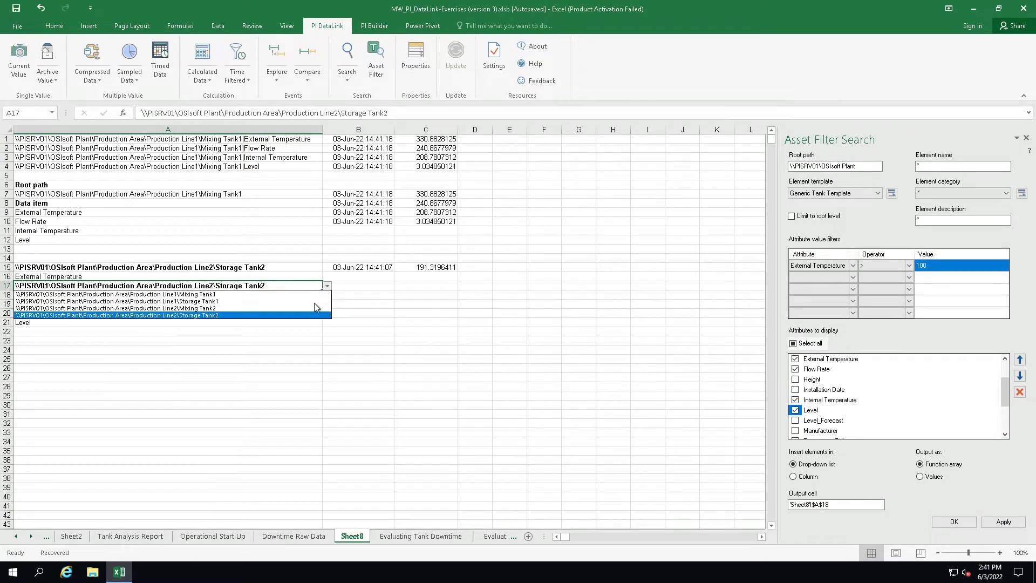
click(303, 294)
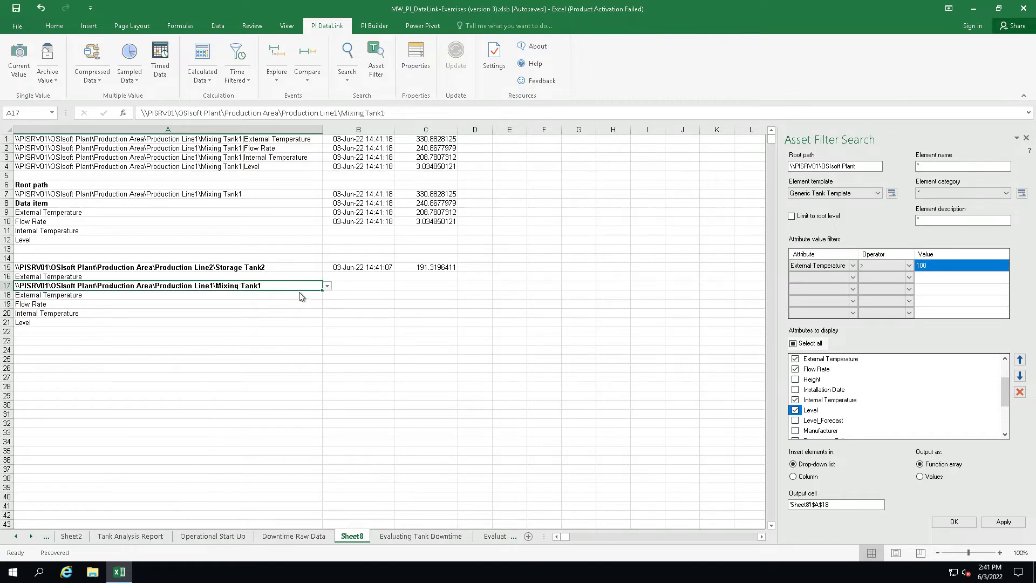
click(357, 352)
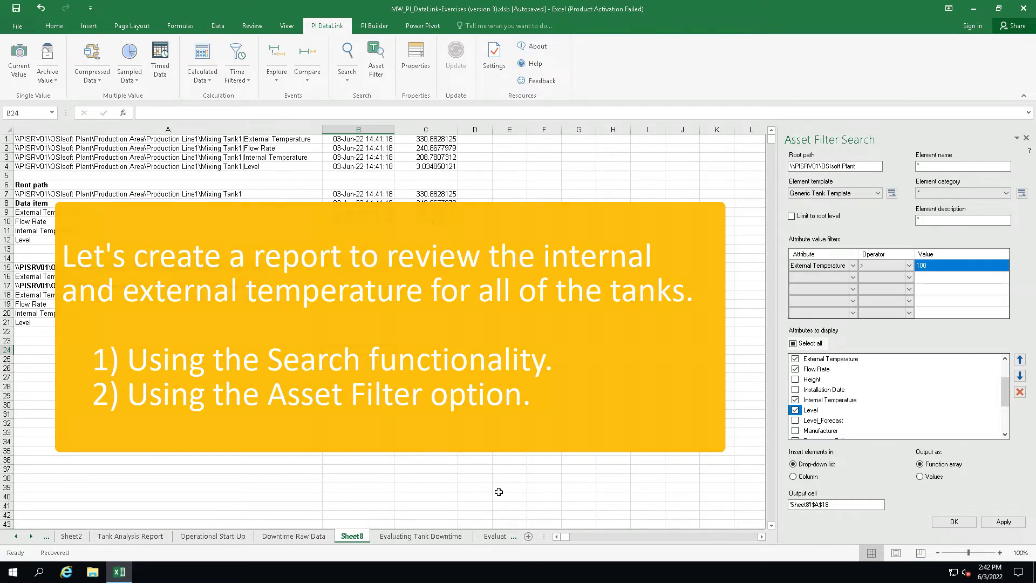
Add the empty worksheet Sheet9 using the new-sheet button beside the tabs
click(529, 536)
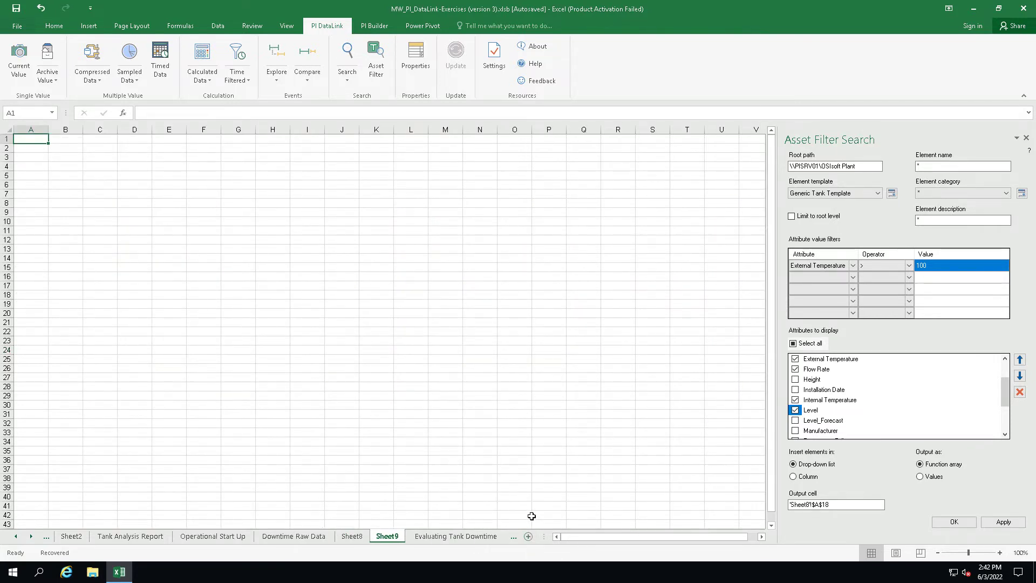
Scope PI Search to PISRV01 > OSIsoft Plant > Production Area and search *temp*, returning 132 items
click(346, 54)
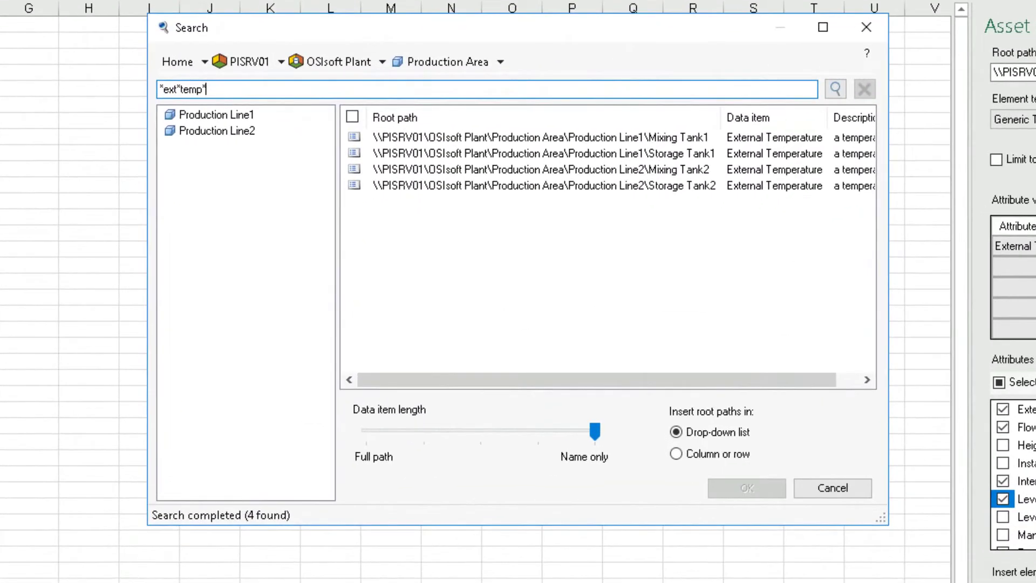
click(248, 61)
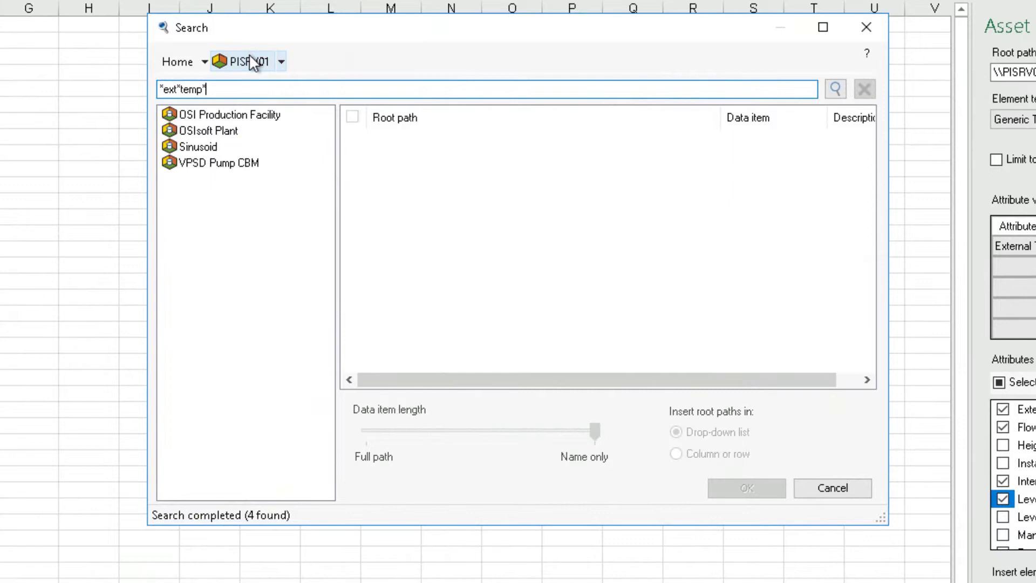
double_click(234, 132)
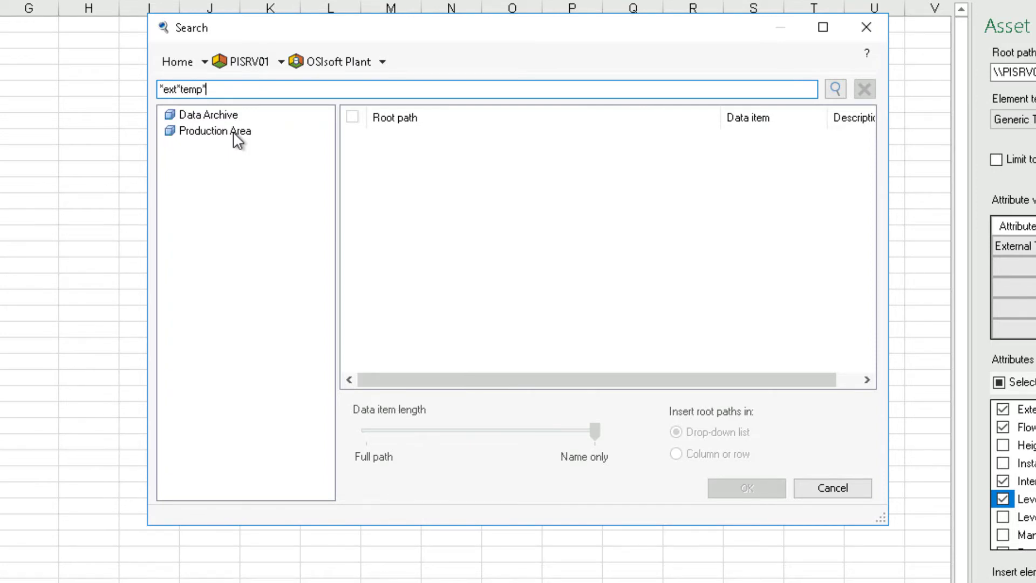
double_click(234, 134)
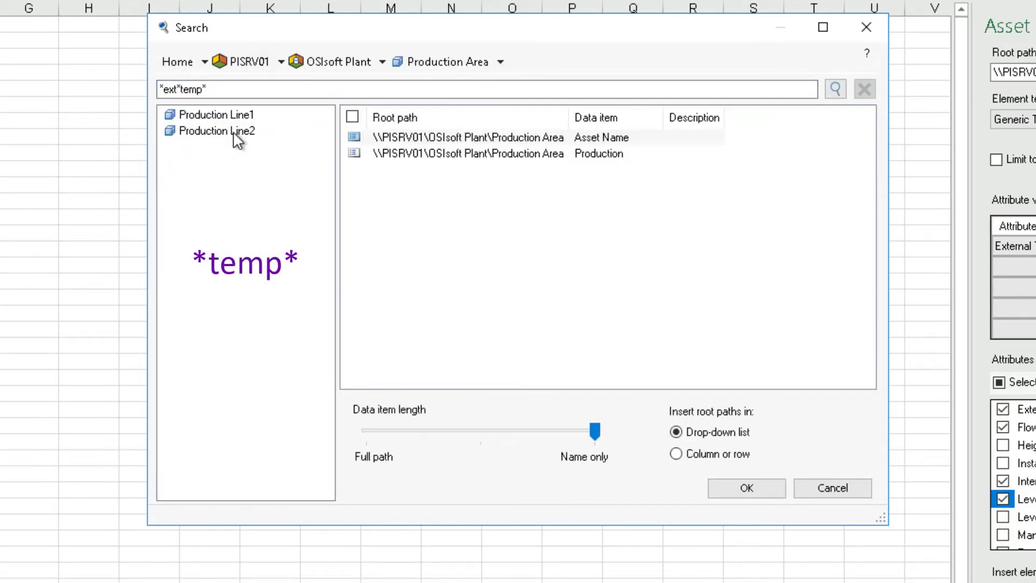
click(216, 89)
drag(216, 89, 74, 79)
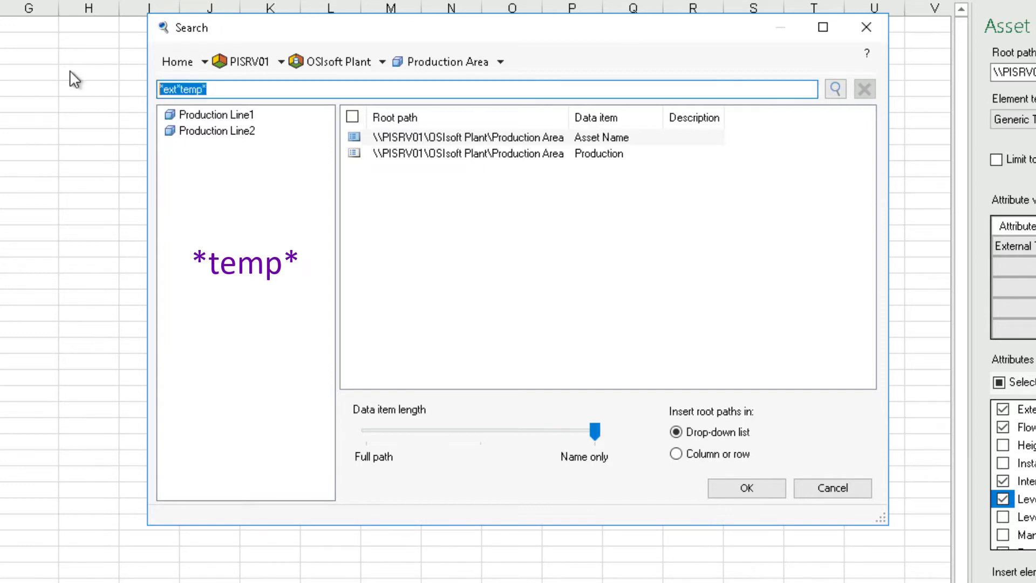
text(*temp*)
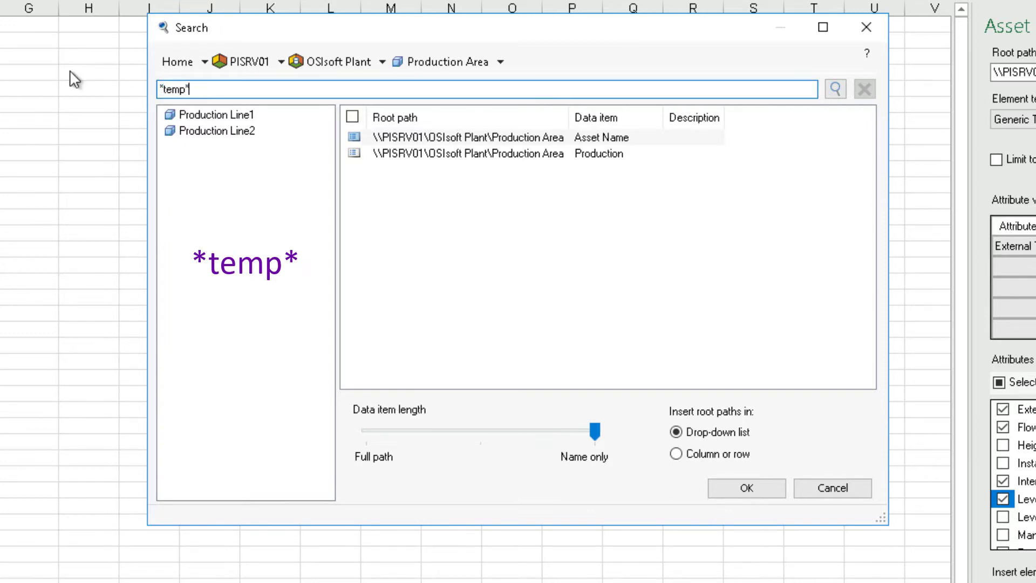
key(Return)
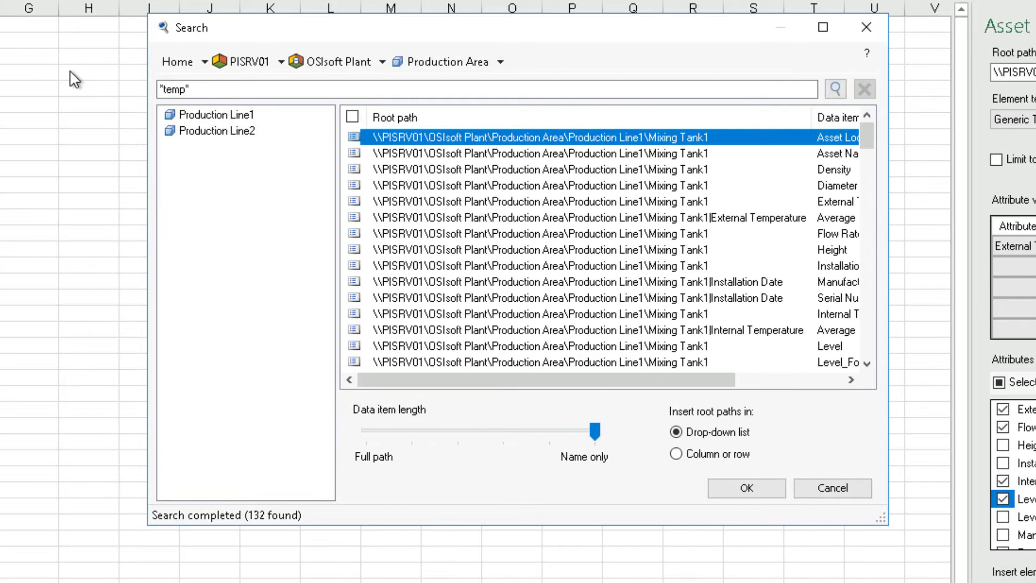
drag(863, 141, 869, 119)
Refine the search to *temper* and insert all eight results as a root-path drop-down in A1
click(194, 92)
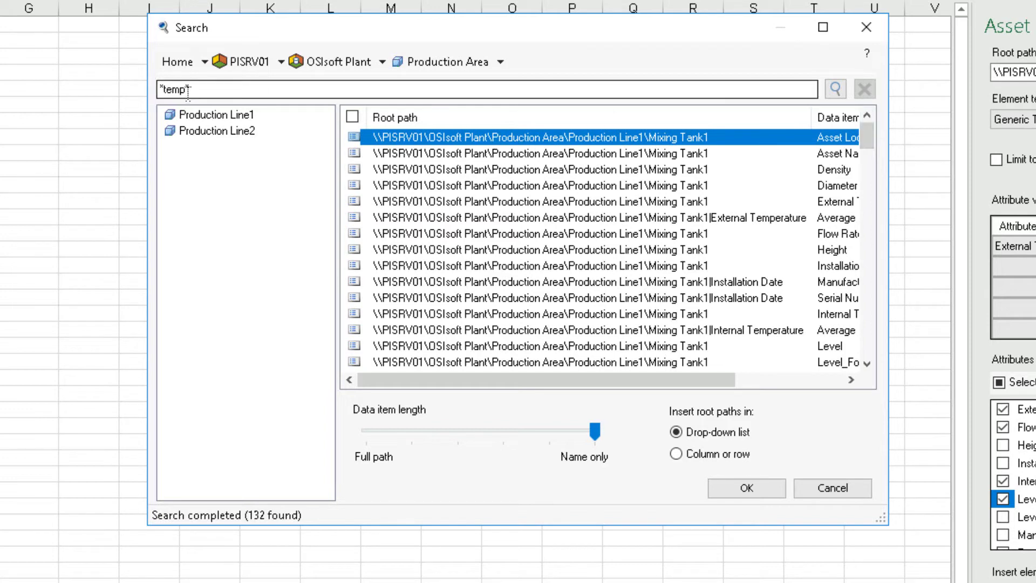
click(186, 90)
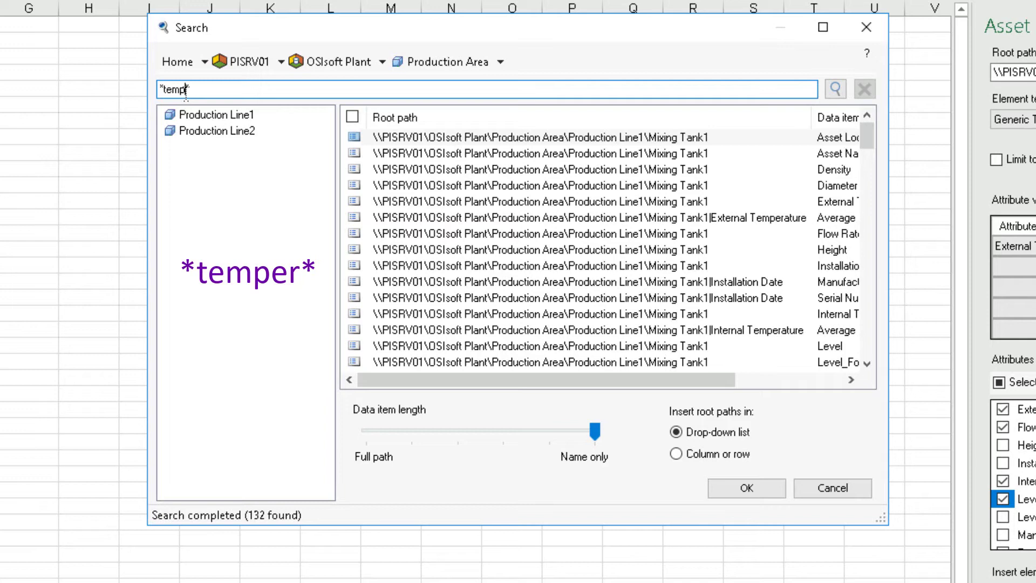
text(er)
key(Return)
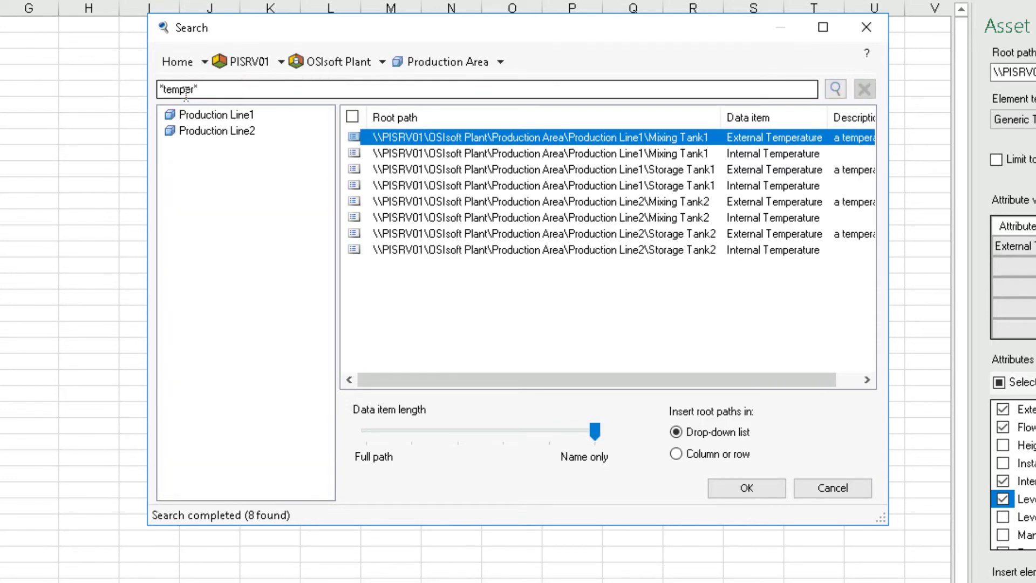
shift+click(583, 254)
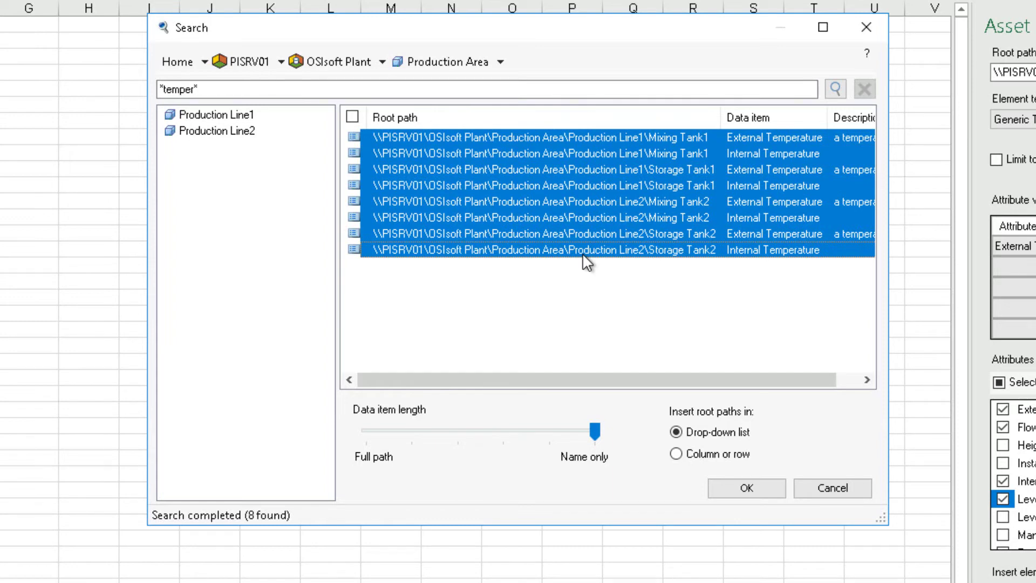
click(577, 436)
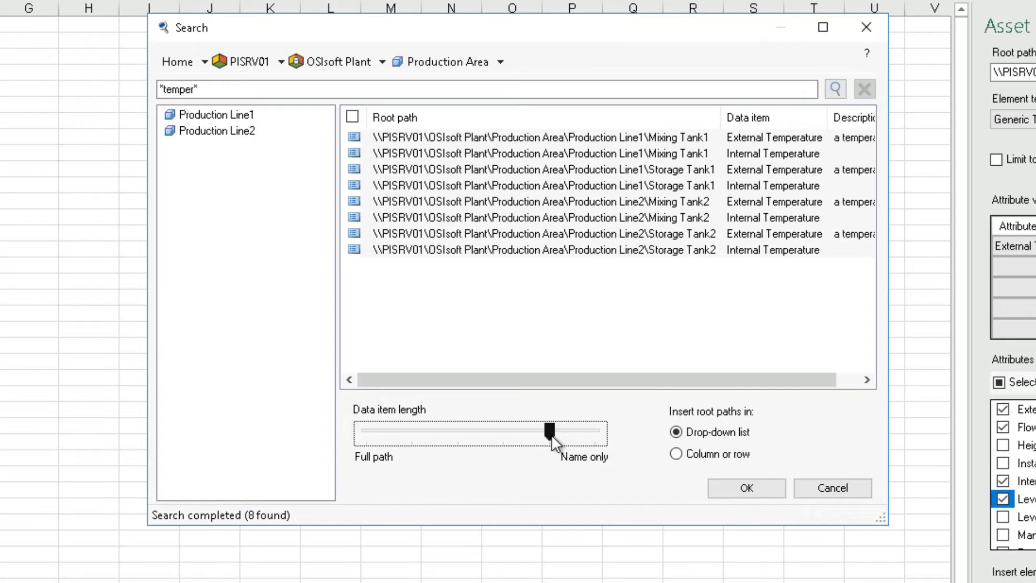
click(747, 488)
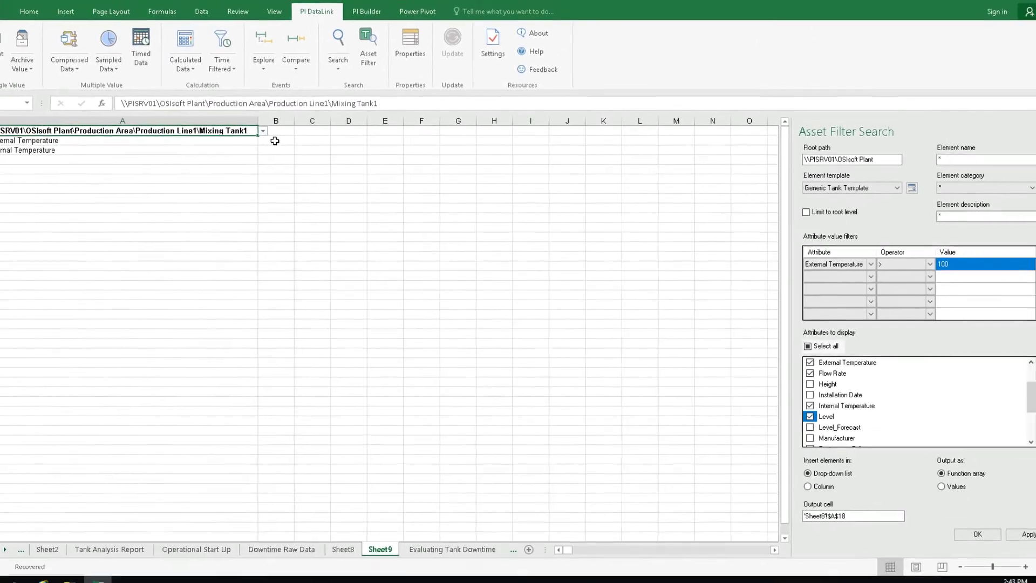
Insert current values for data items A2:A3 into B2, with root path A1 and timestamps at left
click(275, 140)
click(19, 57)
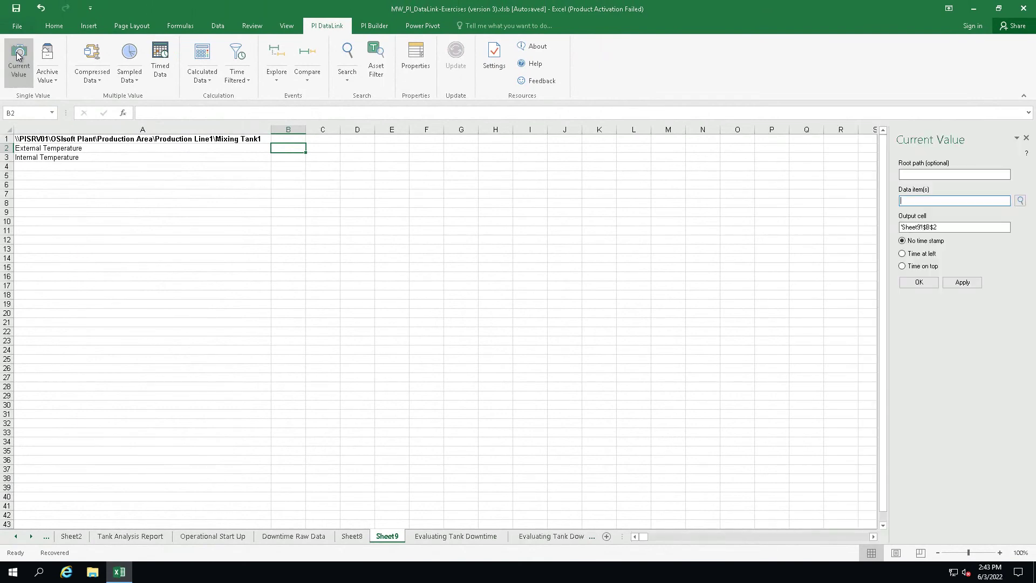
drag(49, 147, 48, 157)
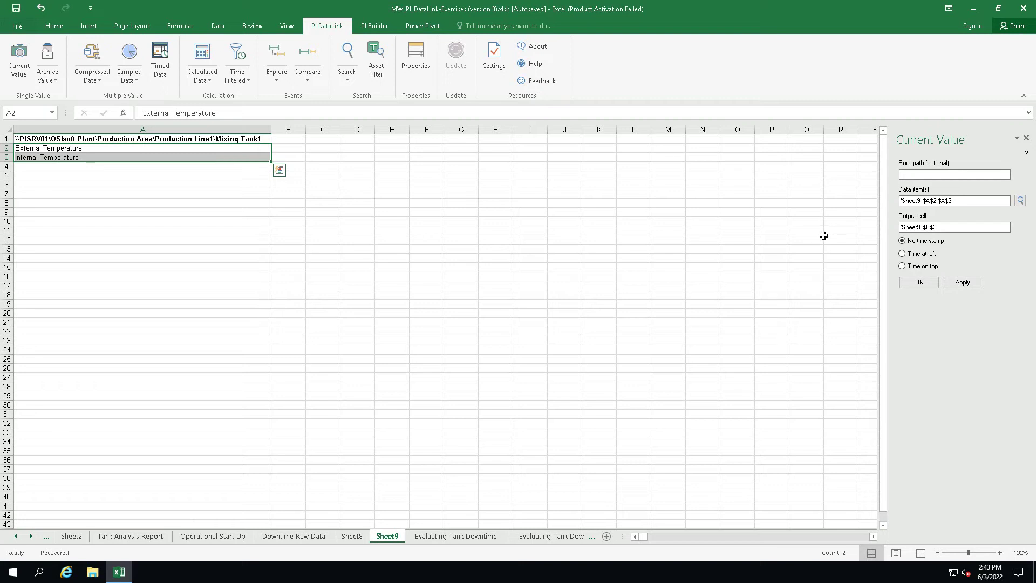
click(926, 172)
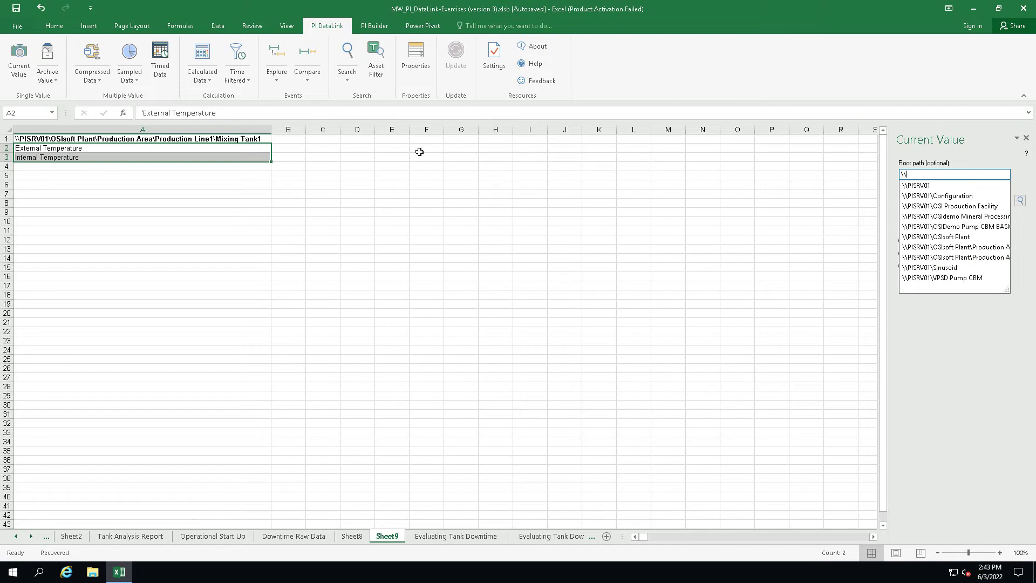
click(258, 139)
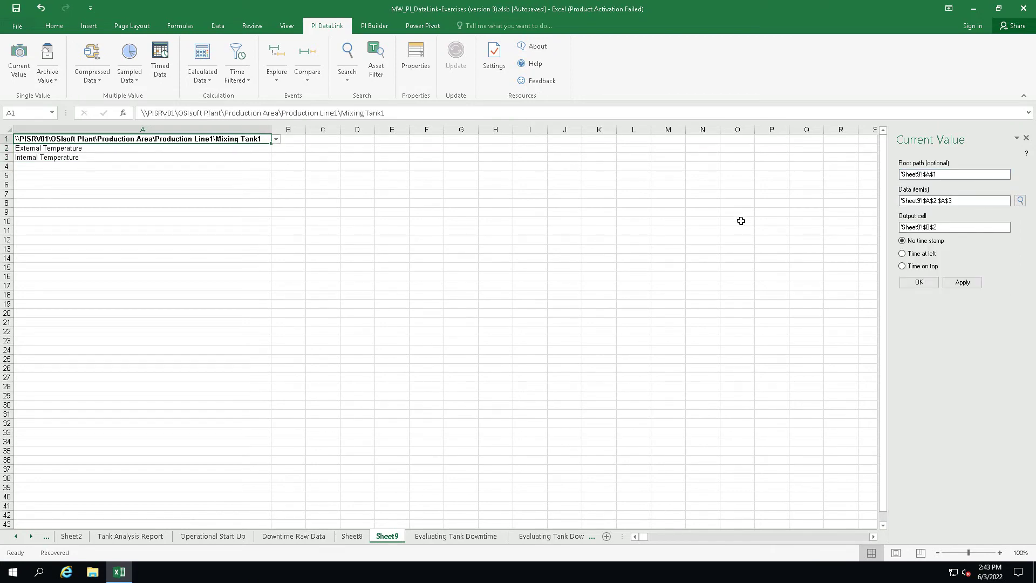
click(924, 254)
click(919, 282)
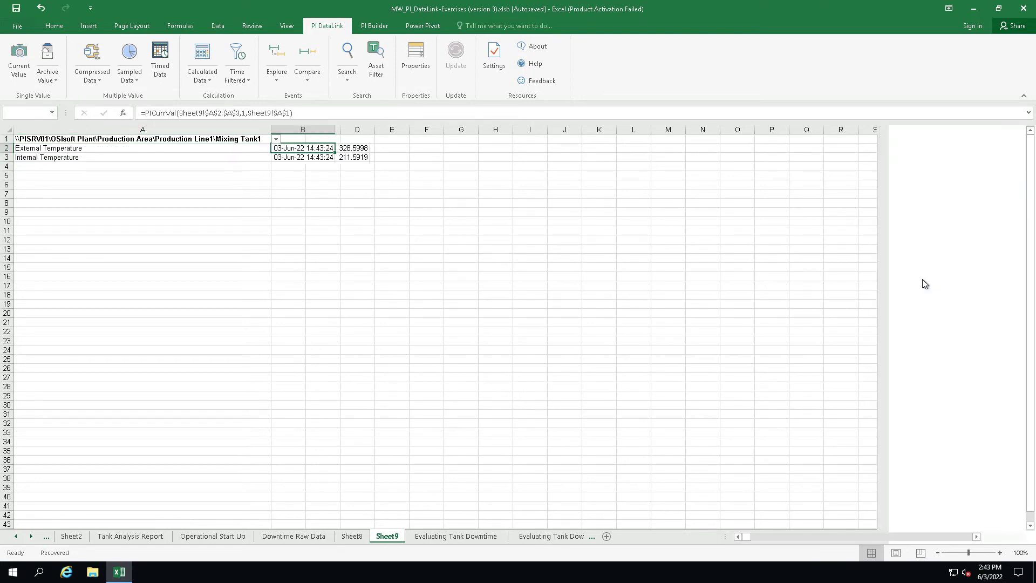
Switch A1 to Production Line2\Mixing Tank2, then add a new blank sheet
click(275, 139)
click(251, 160)
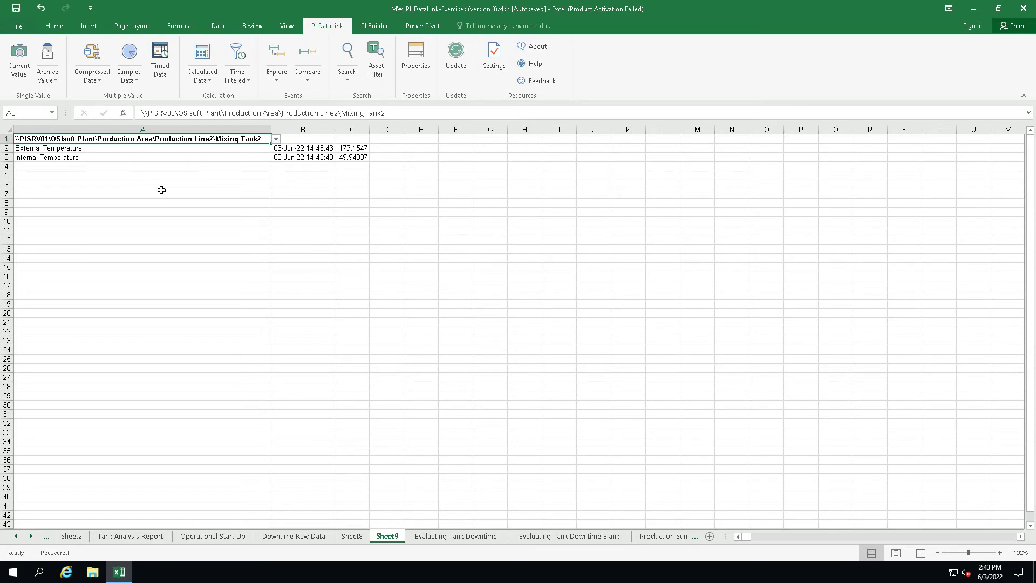
click(710, 535)
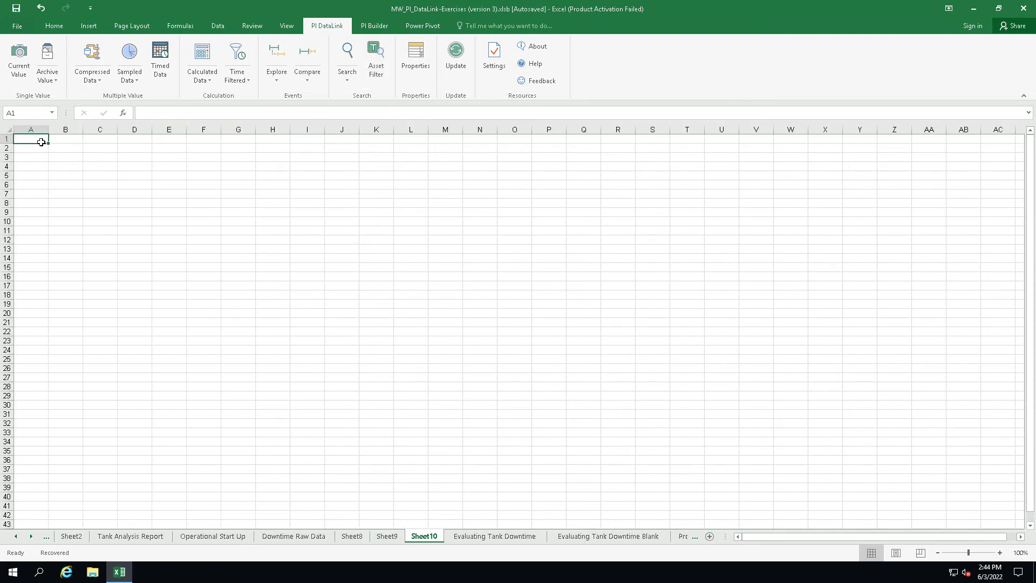
Start an asset filter to A2 with root \\PISRV01\OSIsoft Plant and Generic Tank Template elements
click(39, 146)
click(378, 57)
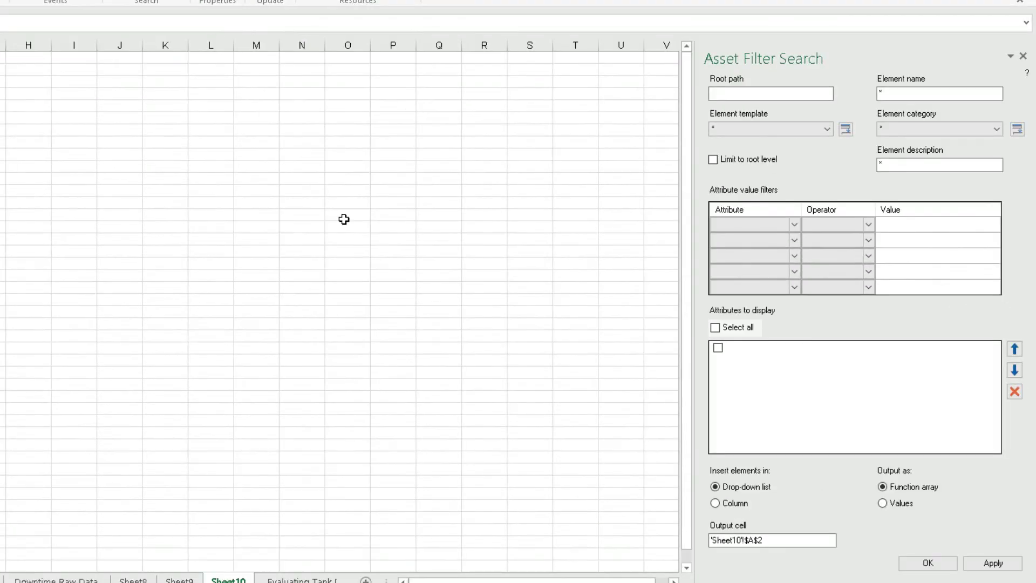
click(773, 93)
text(\\)
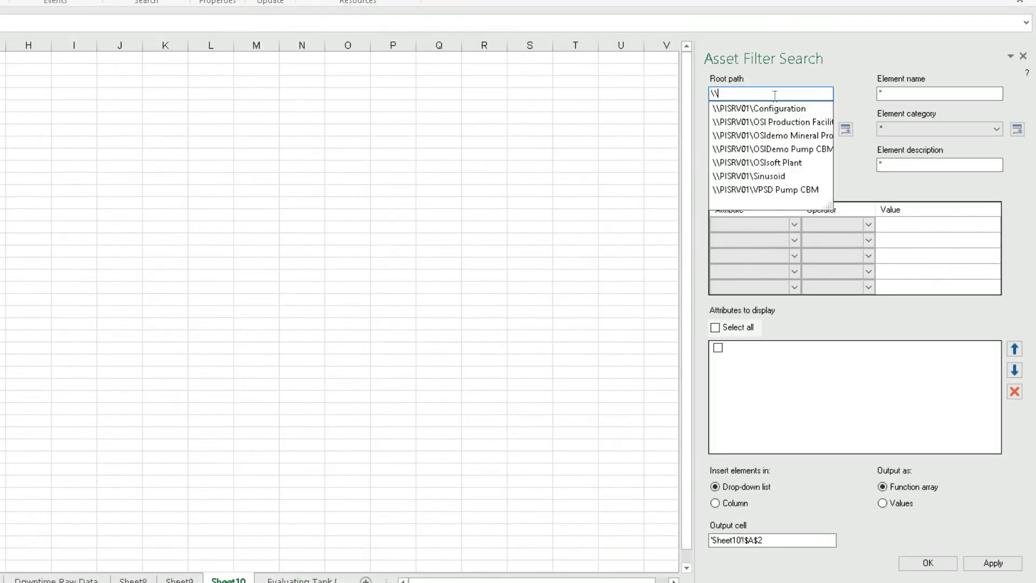
click(782, 166)
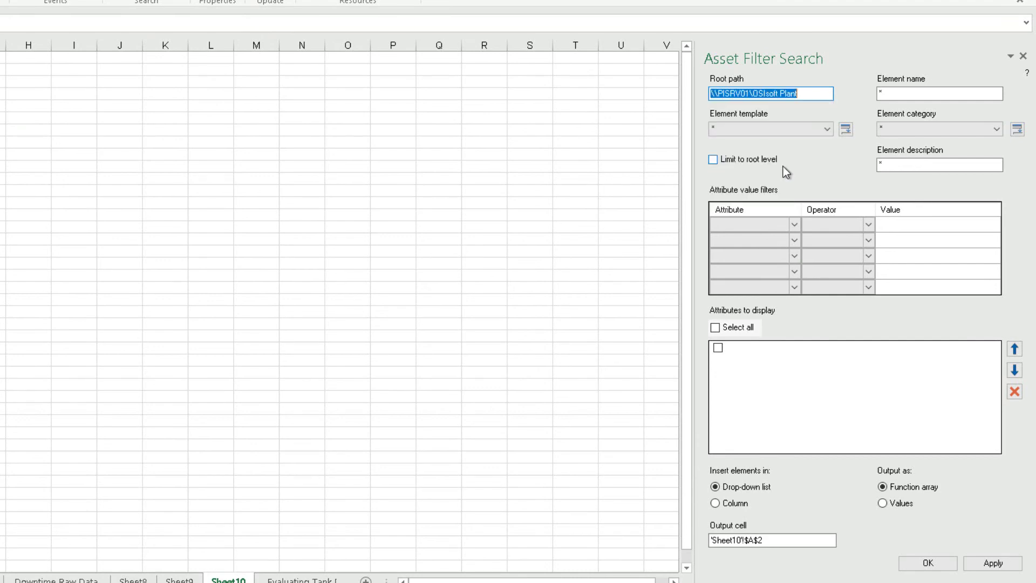
click(791, 133)
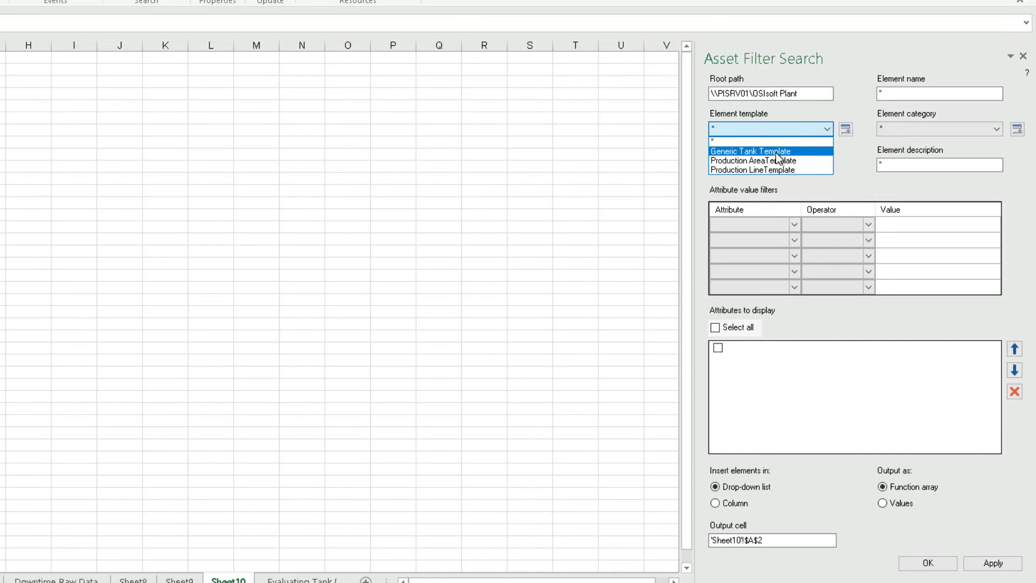
click(777, 154)
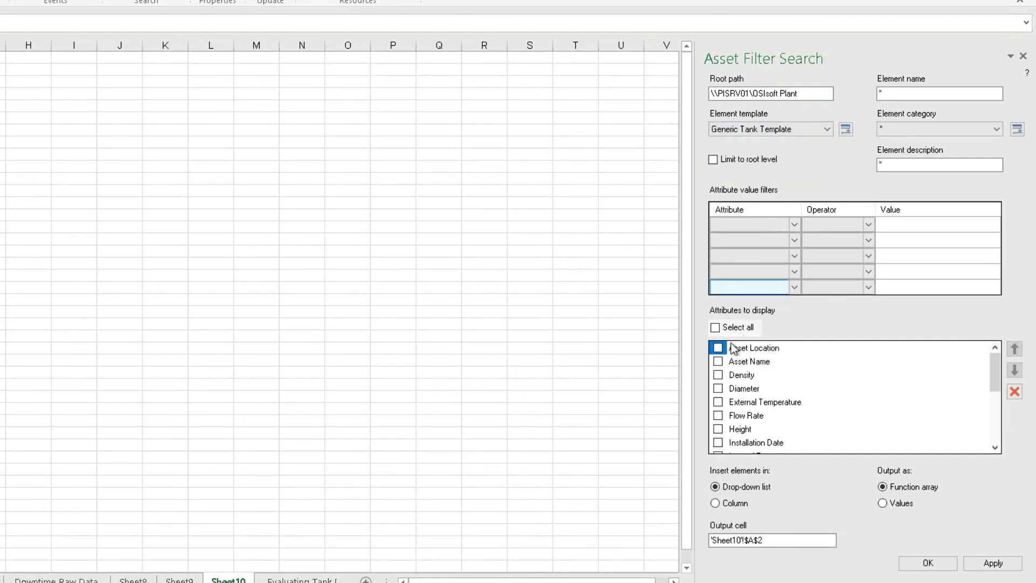
Show the External Temperature and Internal Temperature attributes in the filter results
click(718, 402)
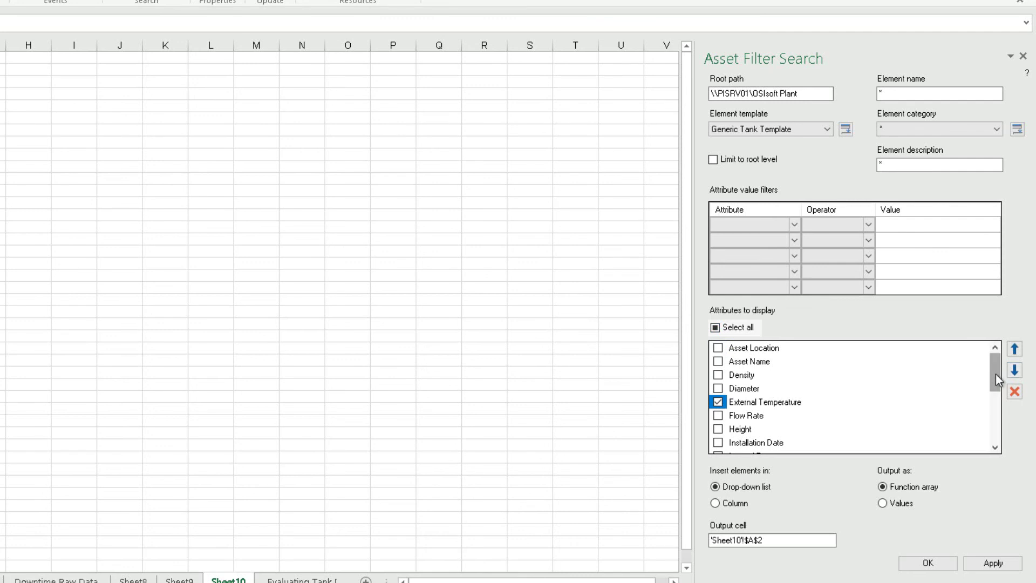
drag(995, 375, 997, 387)
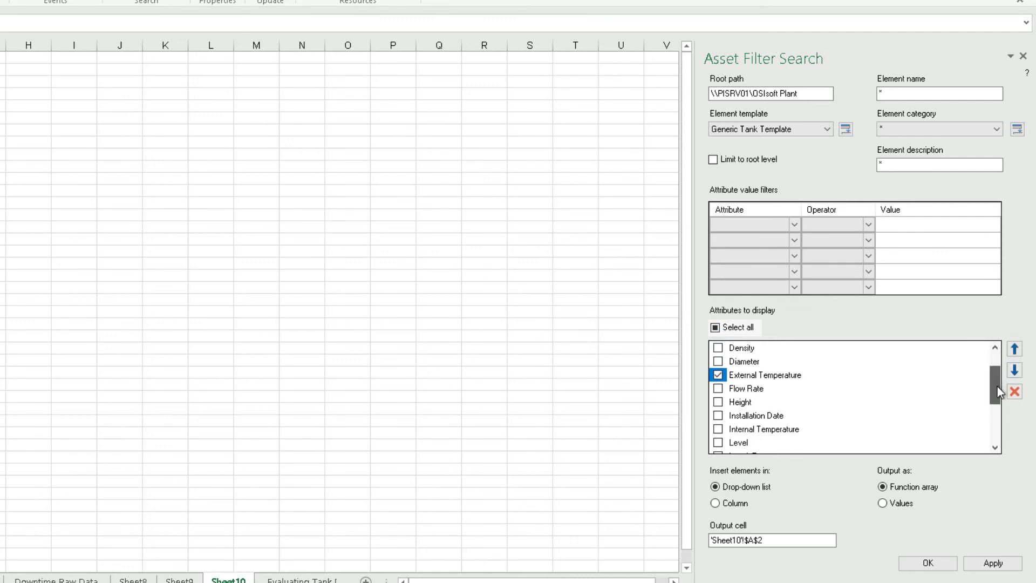
click(718, 430)
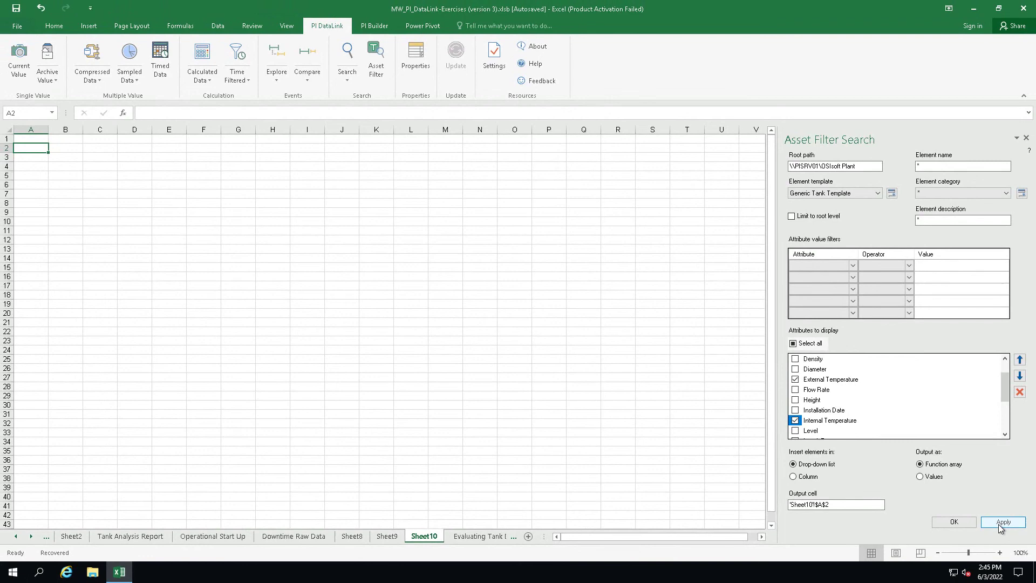
Apply the asset filter, then switch the A1 drop-down to Production Line2\Mixing Tank2
click(1002, 521)
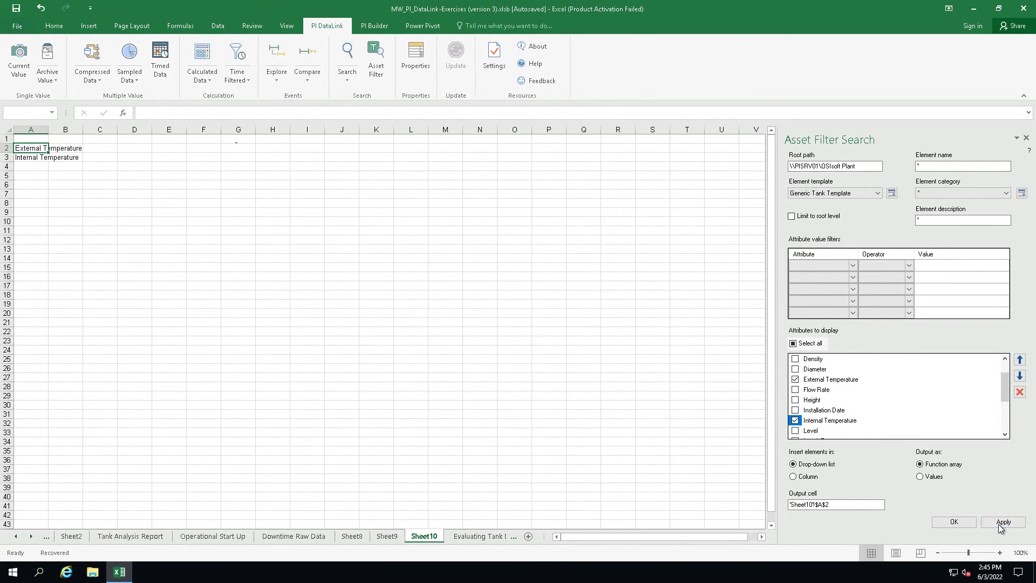
click(42, 139)
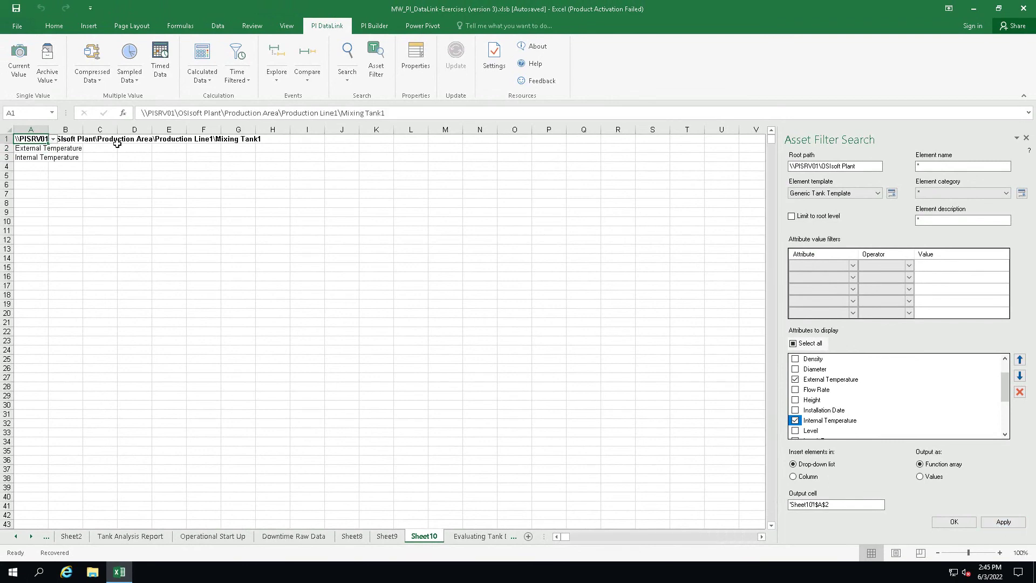
click(53, 140)
click(46, 161)
click(121, 273)
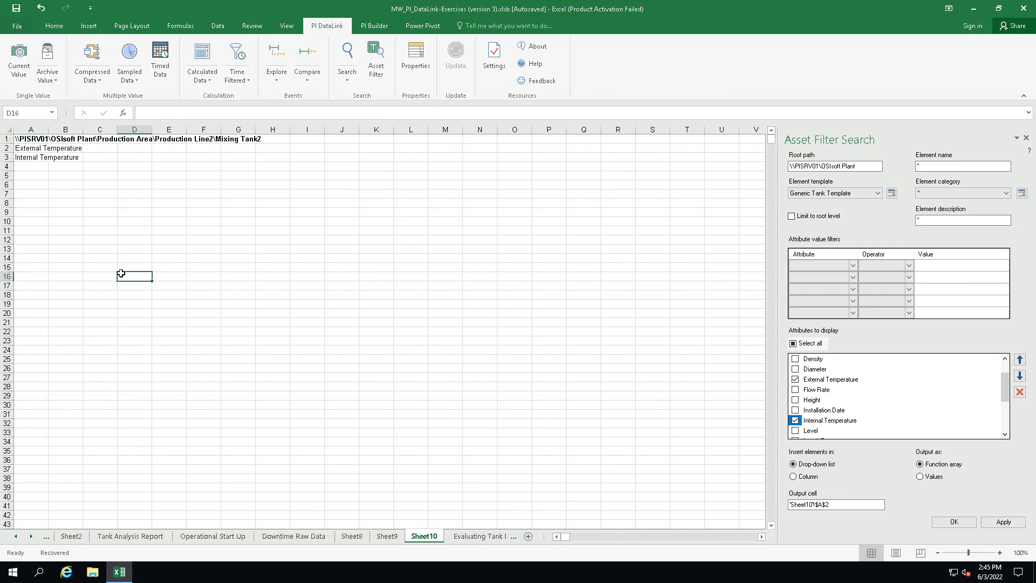